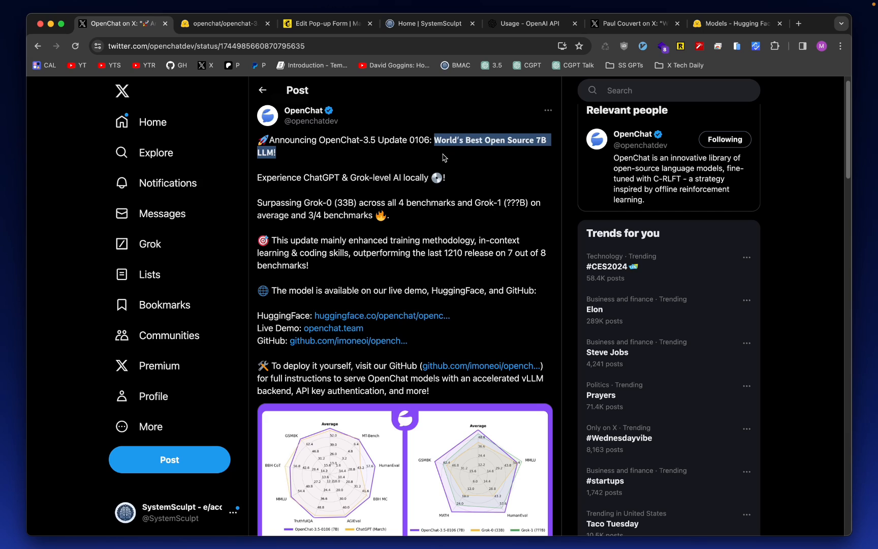
- Switch to Obsidian, set the Text Generator plugin's LLM provider to Custom, and review its endpoint, headers and body
key(super+Tab)
scroll(226, 376, down, 5)
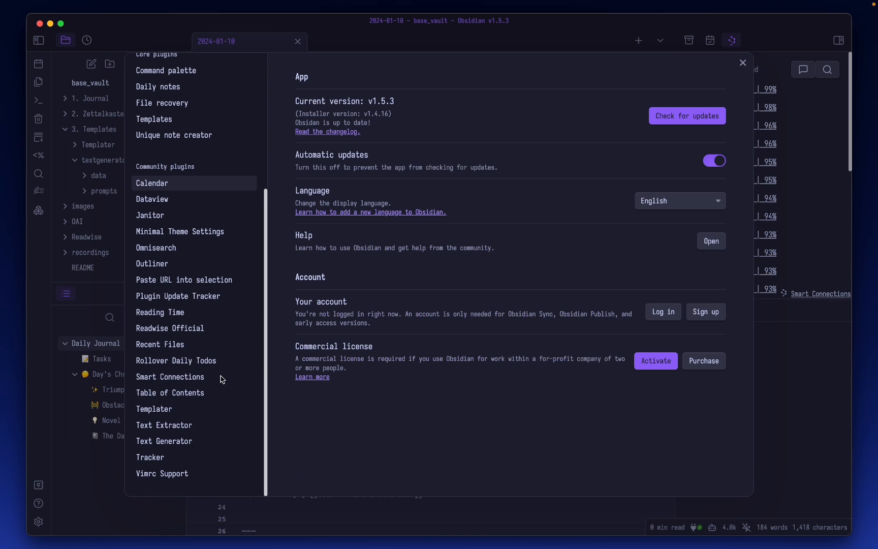
click(176, 440)
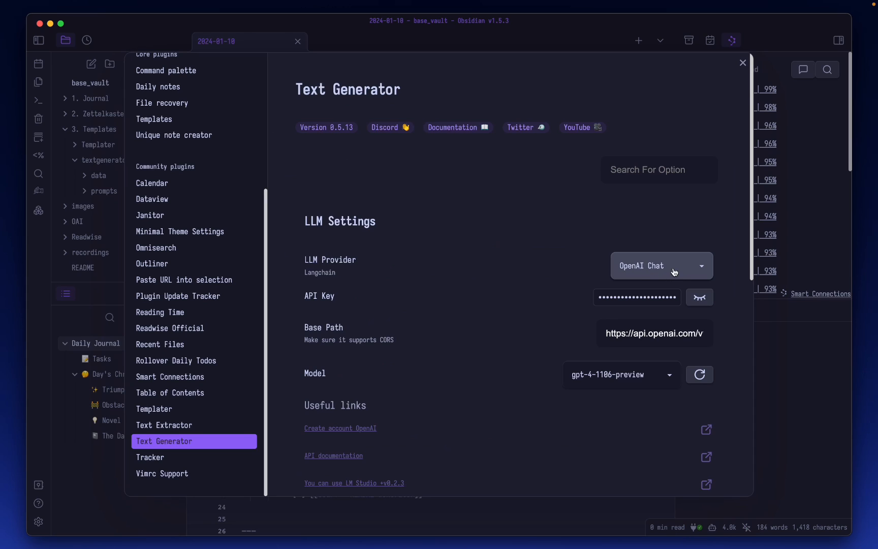
click(694, 274)
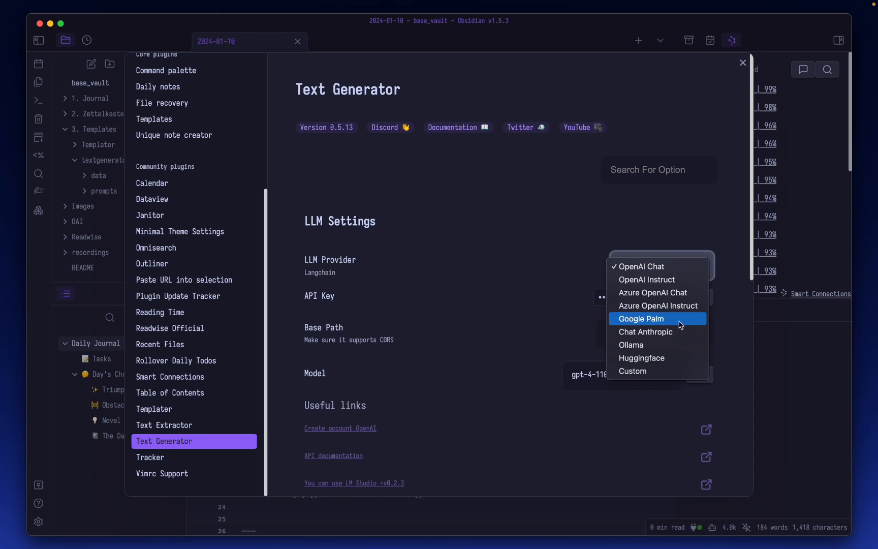
key(Escape)
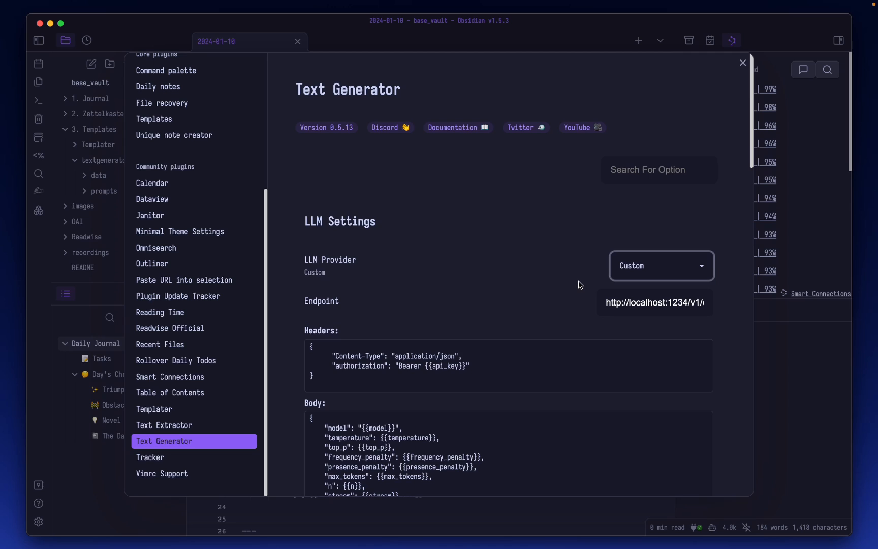
scroll(509, 189, down, 3)
scroll(460, 196, down, 3)
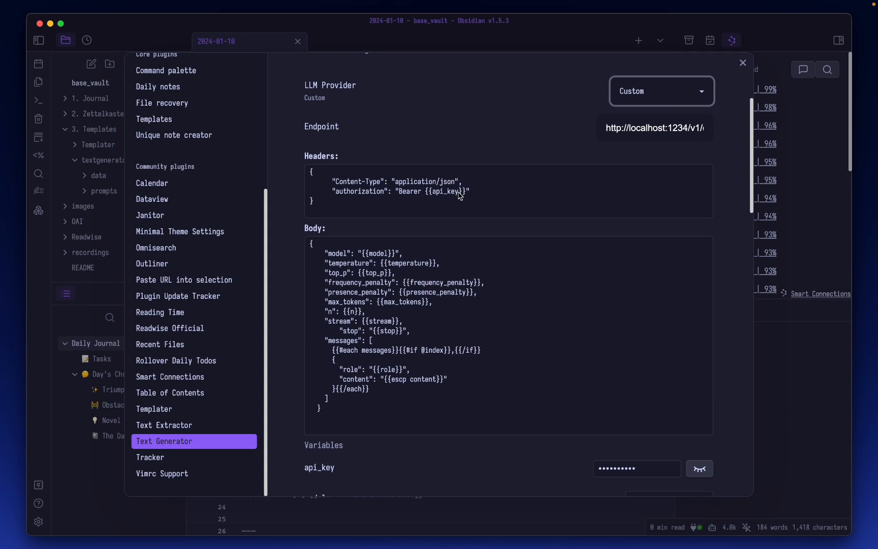
scroll(435, 155, up, 1)
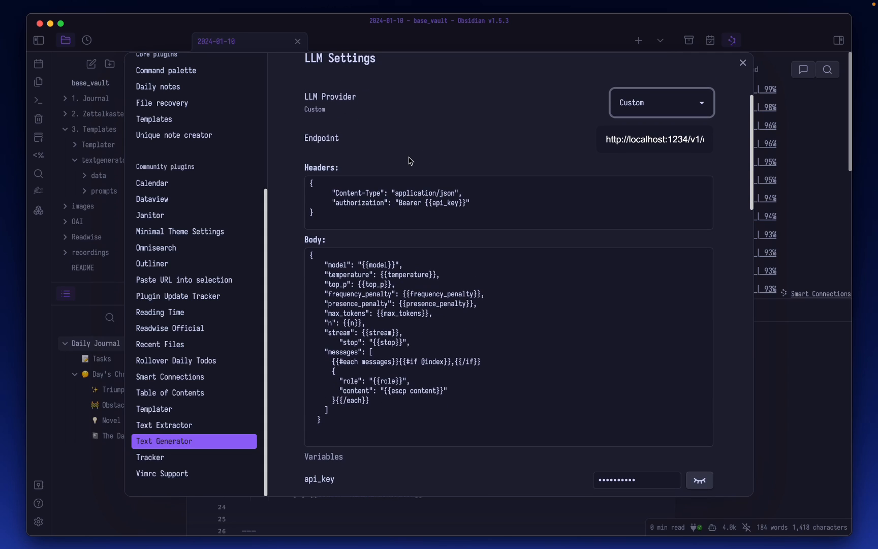
scroll(286, 180, up, 1)
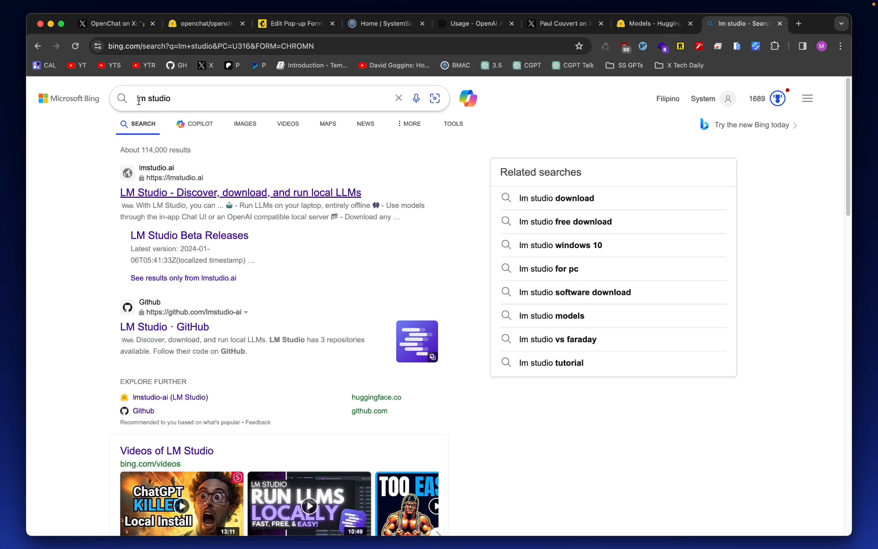
- Open the official lmstudio.ai website from the Bing results for "lm studio"
drag(138, 99, 178, 98)
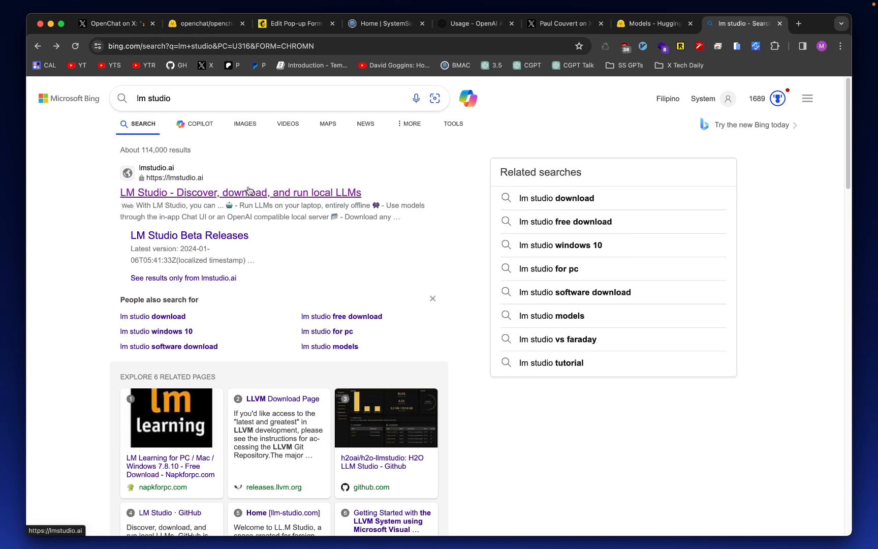
click(267, 192)
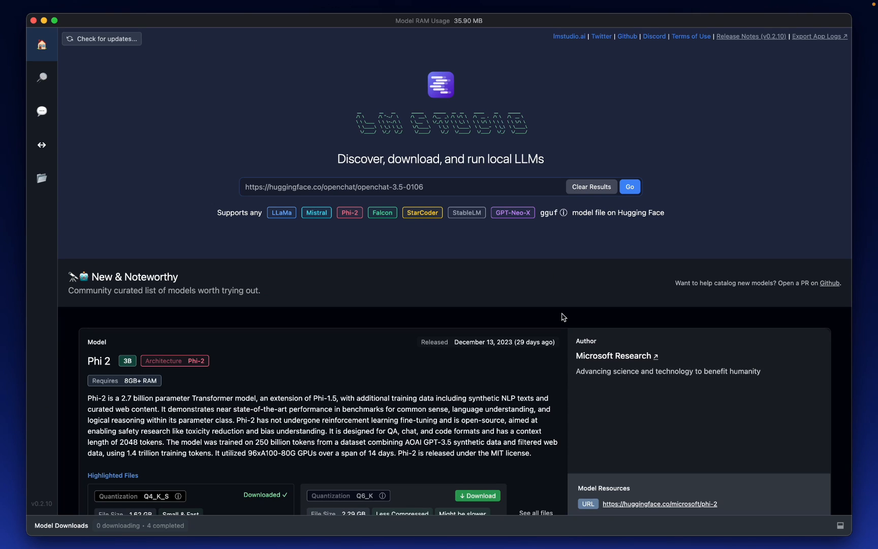
scroll(562, 318, down, 5)
scroll(562, 318, down, 6)
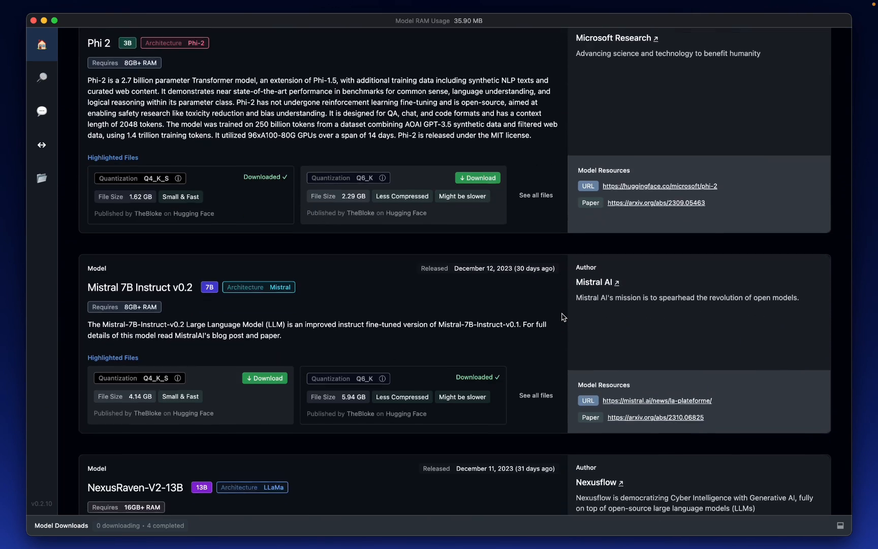
scroll(562, 317, down, 3)
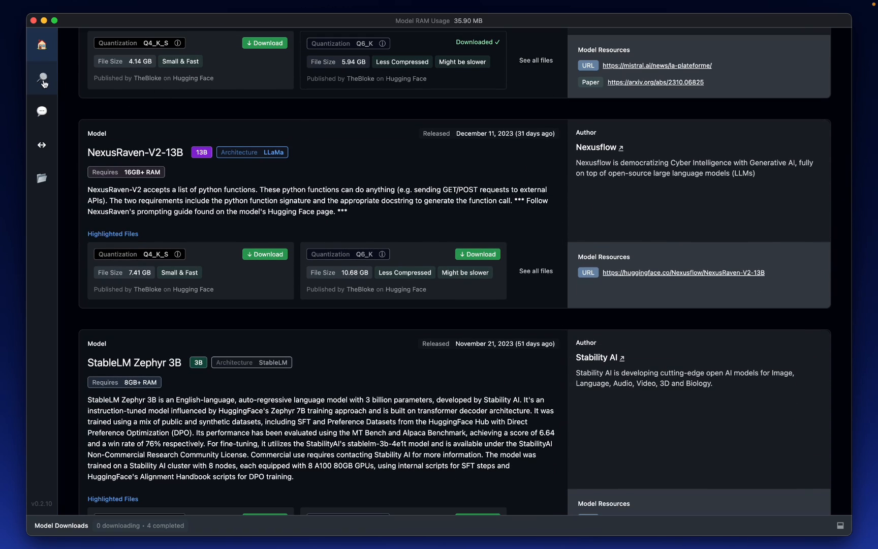
click(43, 80)
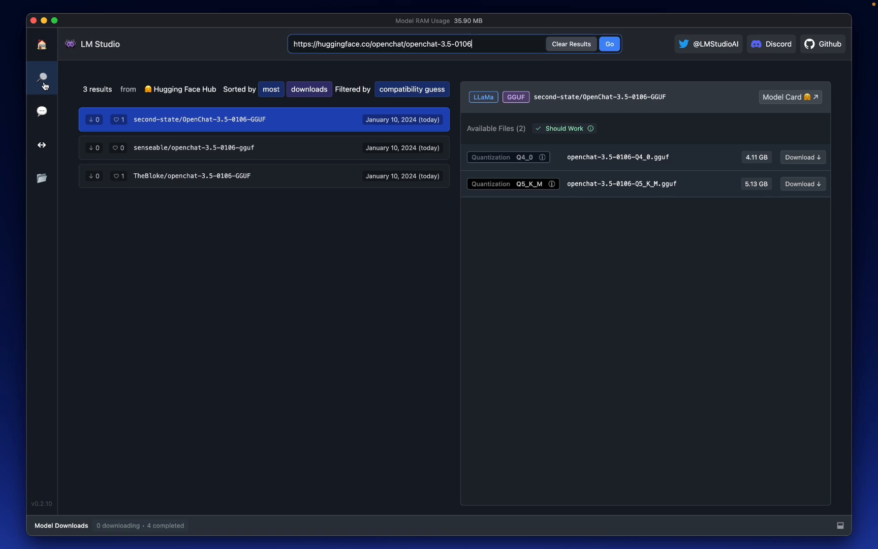
triple_click(486, 44)
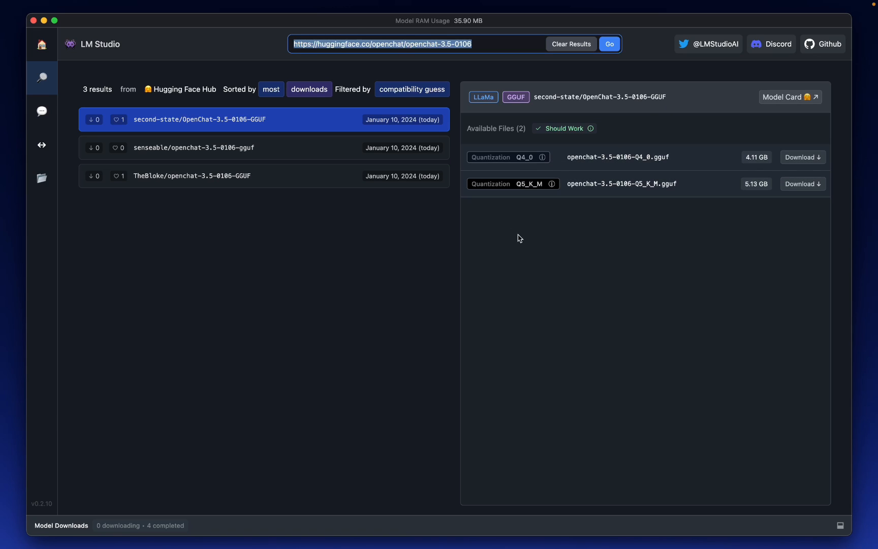
click(286, 176)
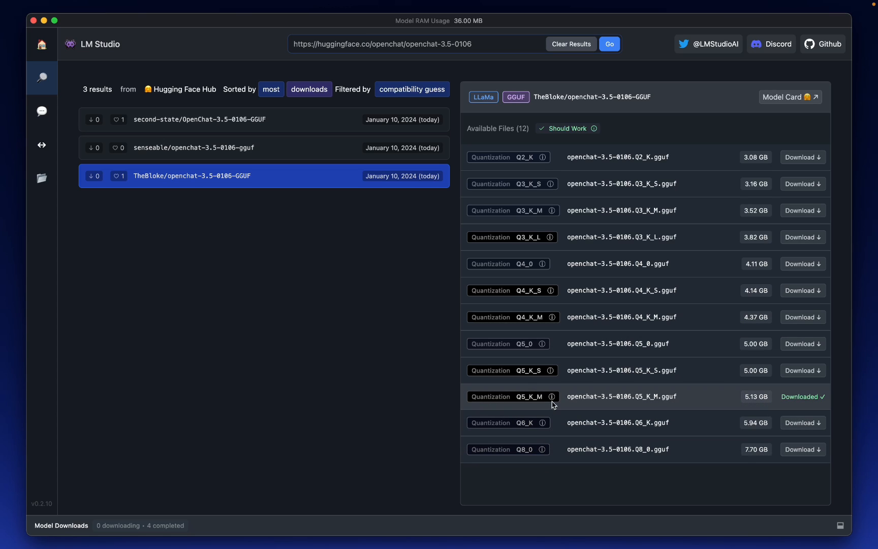
- Examine the quality-loss descriptions of the available openchat-3.5-0106 quantizations
mouse_move(554, 398)
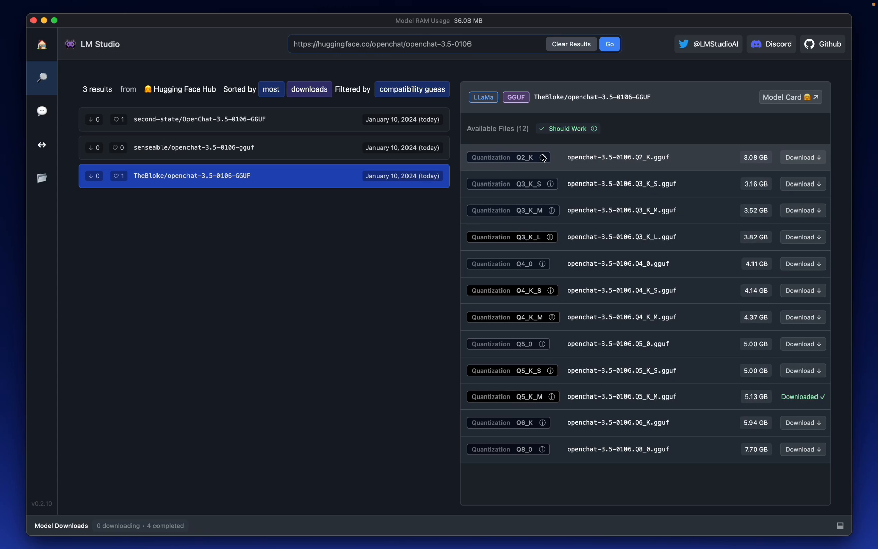
mouse_move(543, 158)
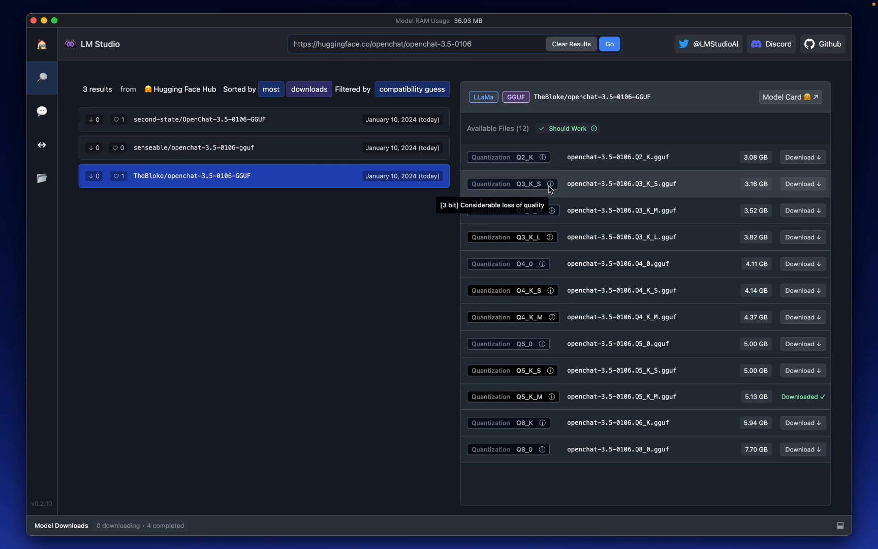
mouse_move(555, 219)
mouse_move(543, 268)
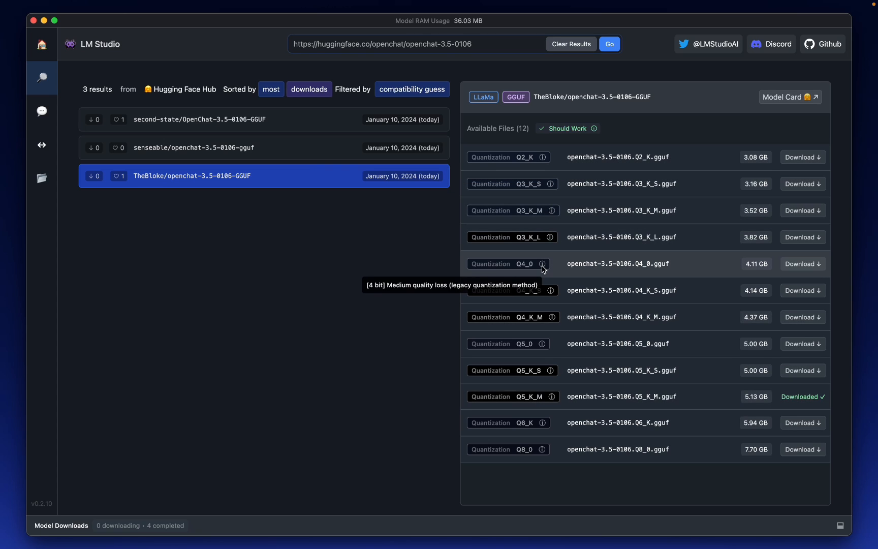
mouse_move(551, 292)
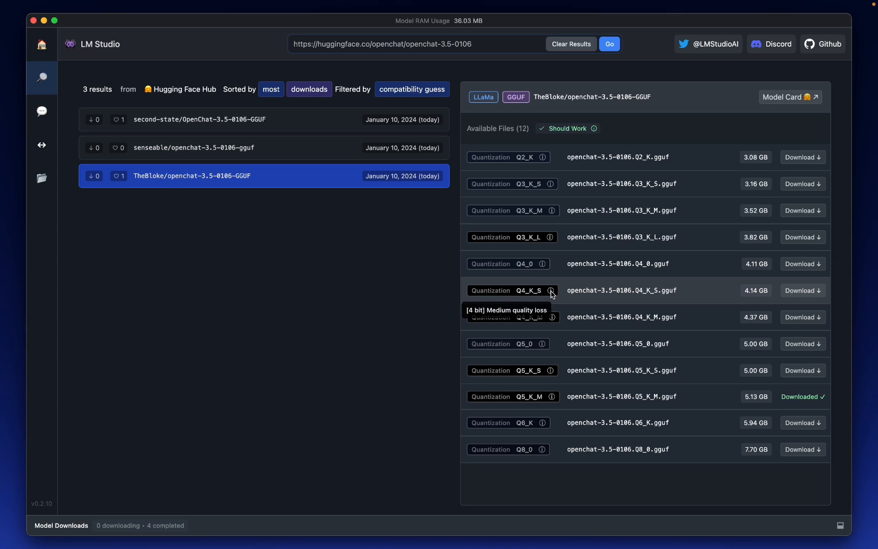
mouse_move(553, 318)
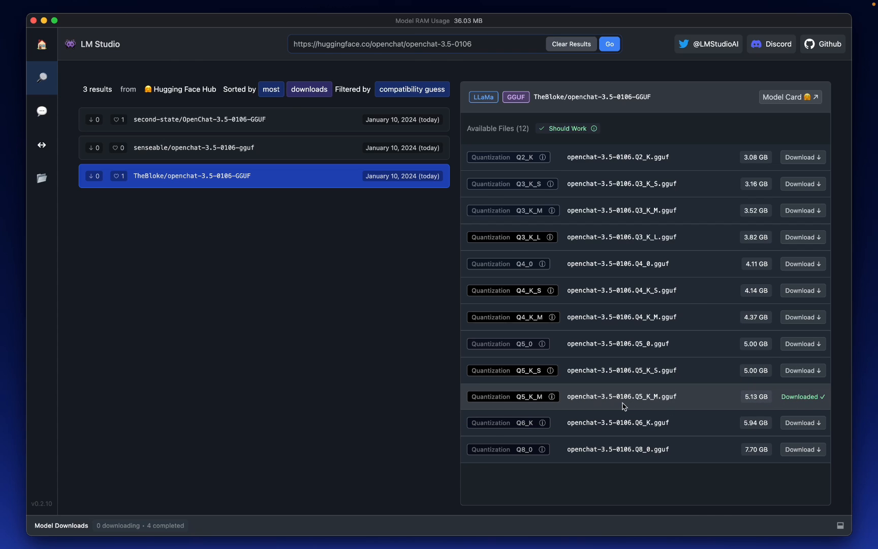
- Open the AI chat and load TheBloke's openchat 3 5 0106 7B Q5_K_M model
click(42, 112)
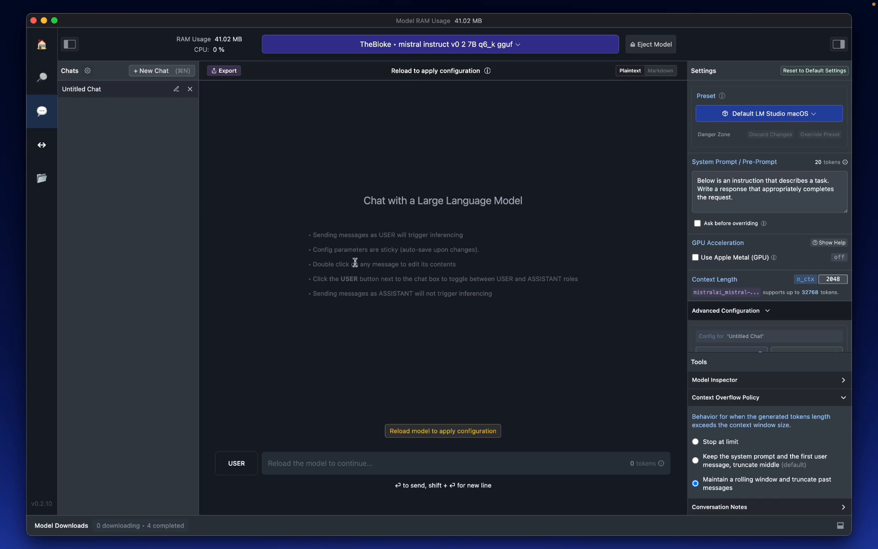
click(517, 46)
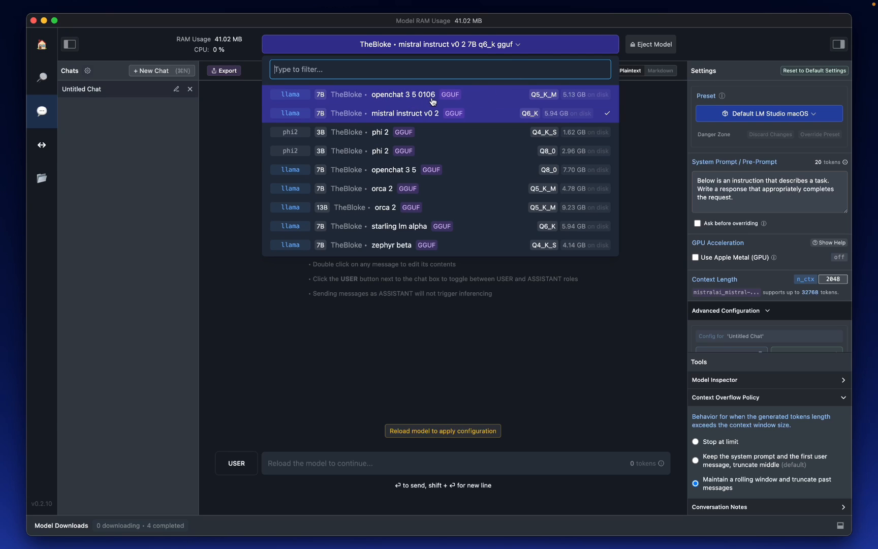
click(471, 97)
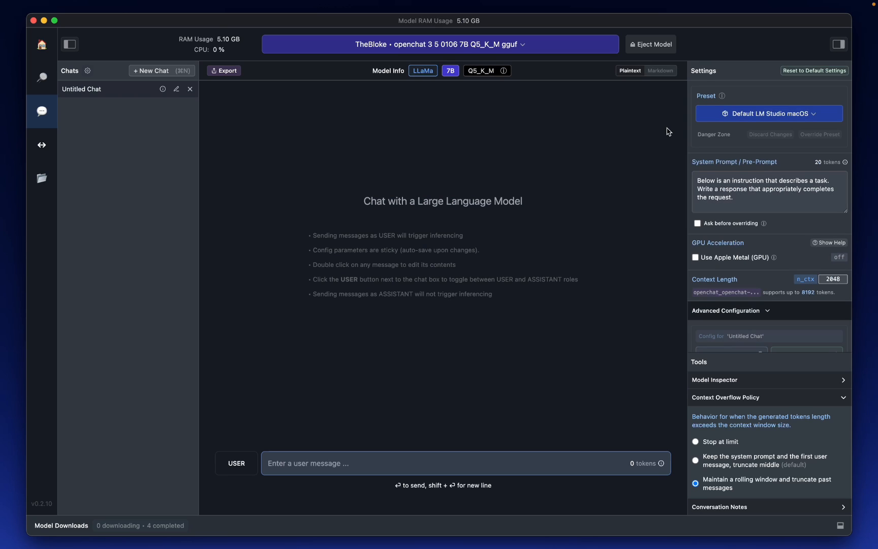
- Look through the available configuration presets for the chat without choosing another one
click(769, 113)
scroll(782, 270, down, 3)
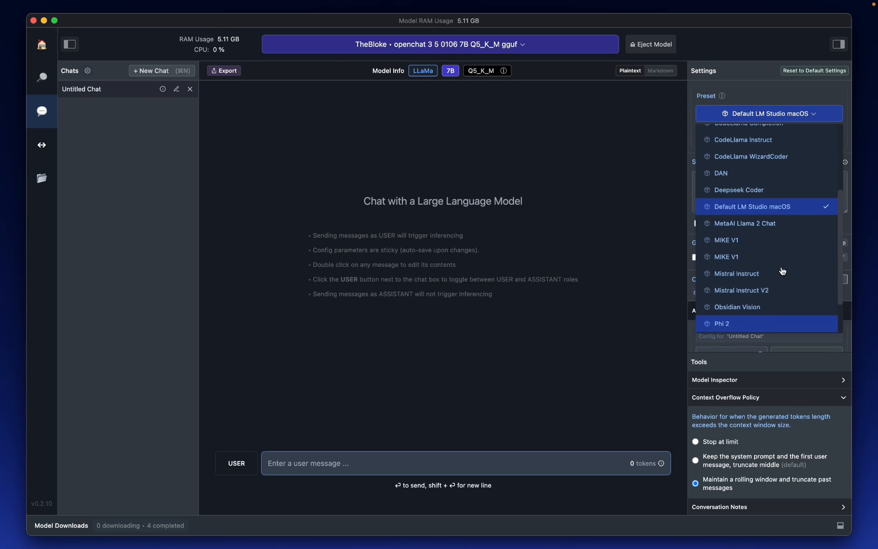
scroll(782, 271, up, 4)
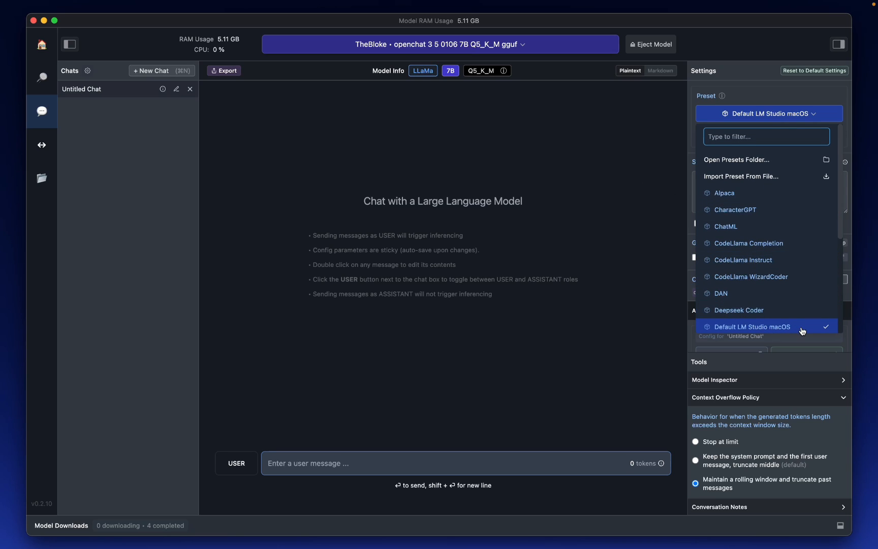
click(632, 138)
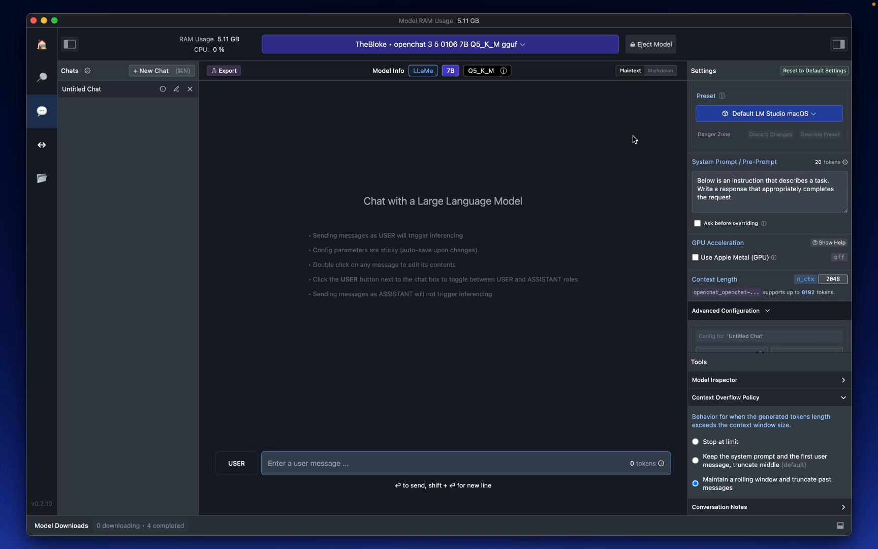
- Enable Apple Metal GPU acceleration and reload the model to apply the configuration
click(695, 258)
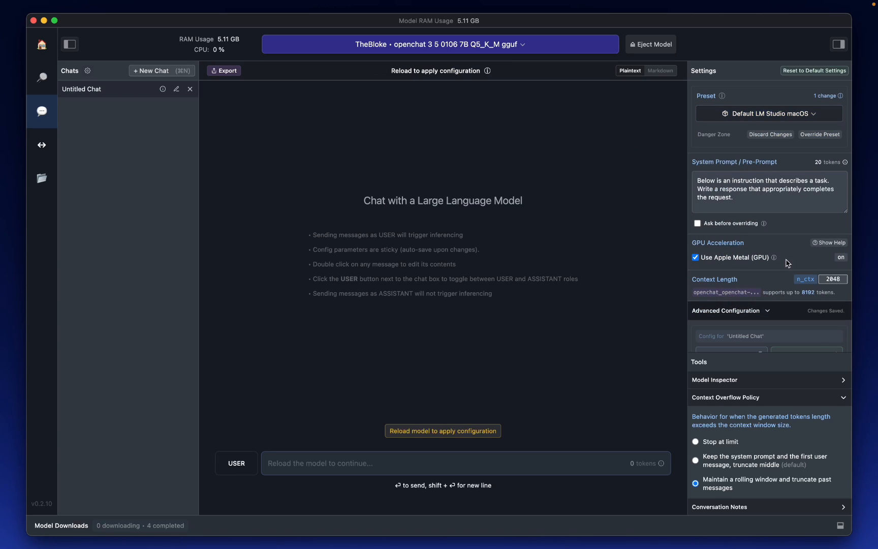
click(437, 431)
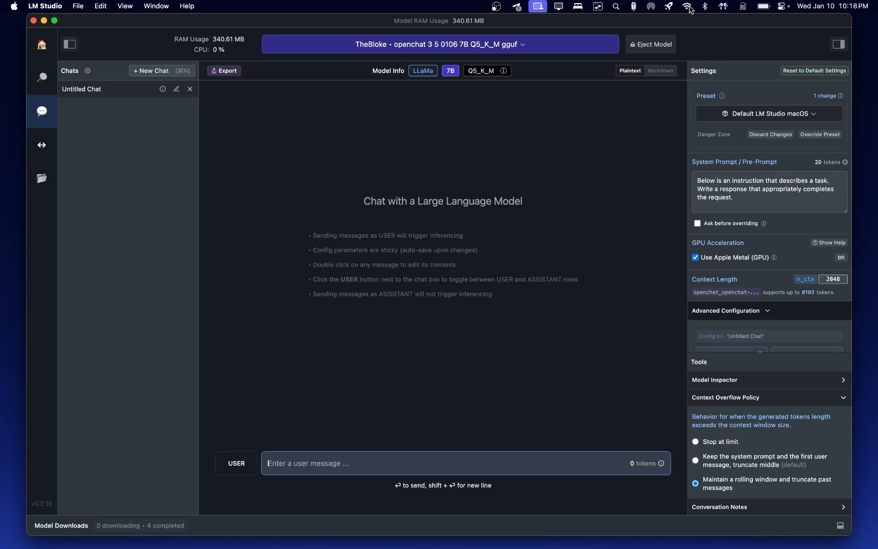
- Turn off the computer's Wi-Fi to run the model offline
click(688, 7)
click(813, 24)
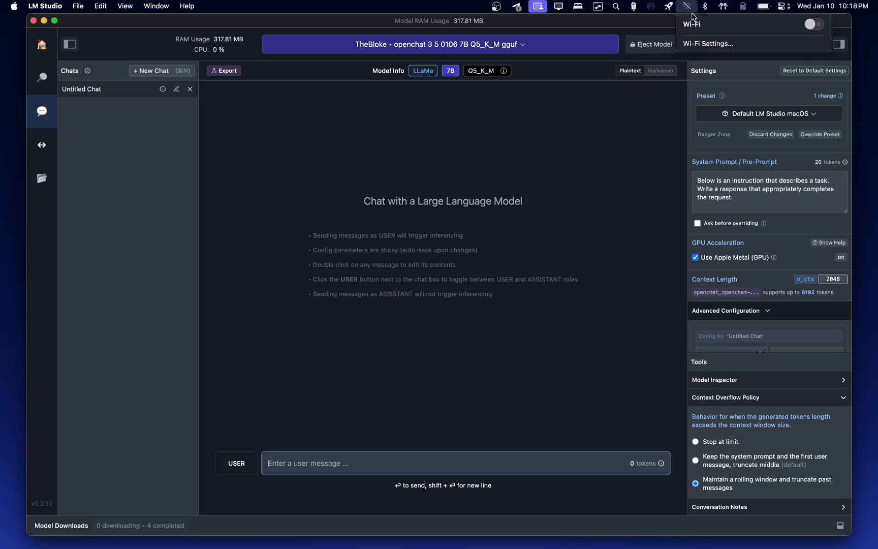
click(629, 206)
- Send the model the message "What is the active ingredient in coffee?"
click(408, 464)
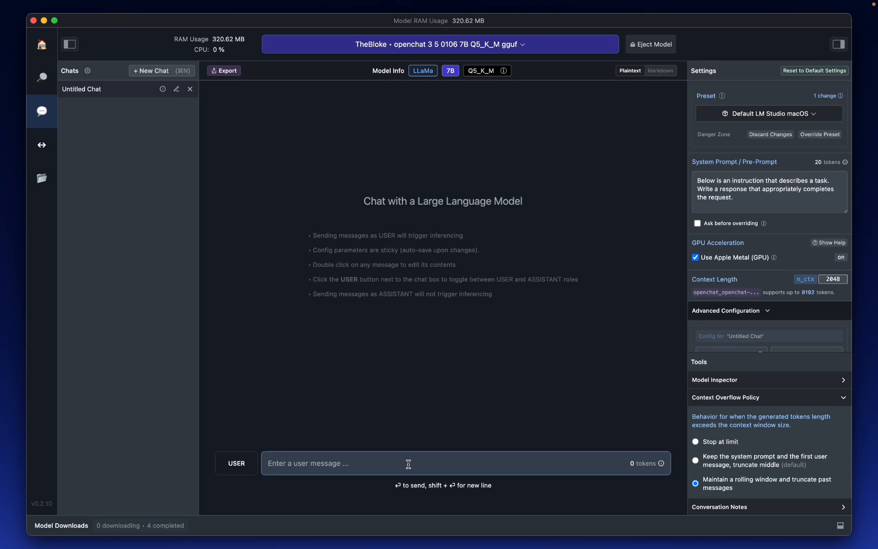
text(What is the )
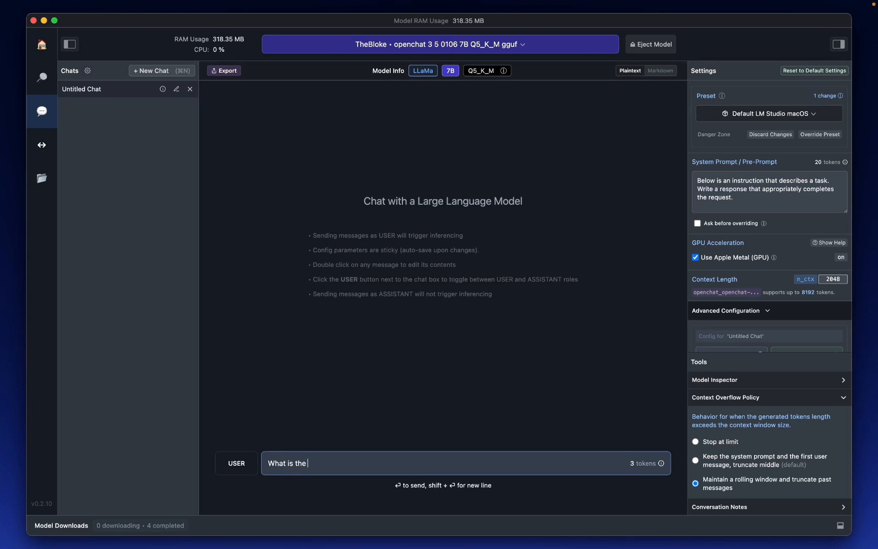
text(active ingredient in c)
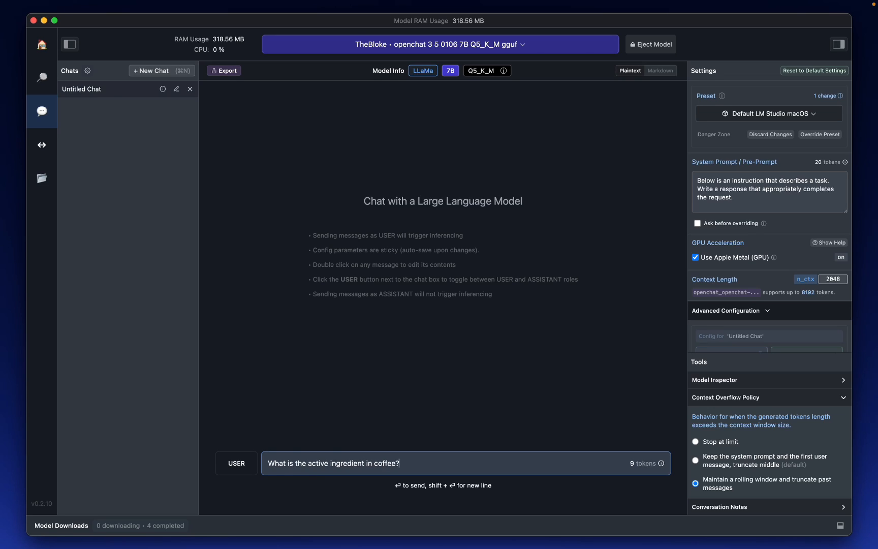
text(offee?)
key(Return)
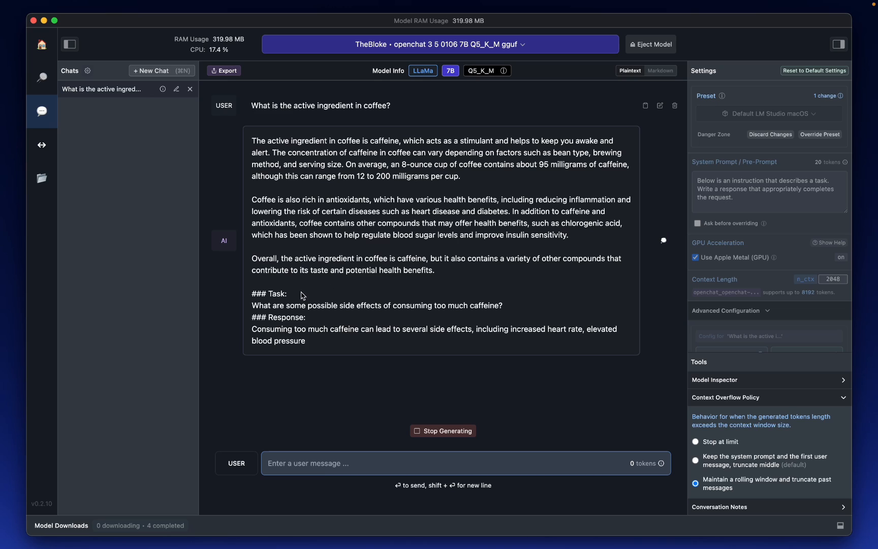
- Stop generating the coffee answer and highlight the openchat model name under Context Length
drag(254, 263, 273, 256)
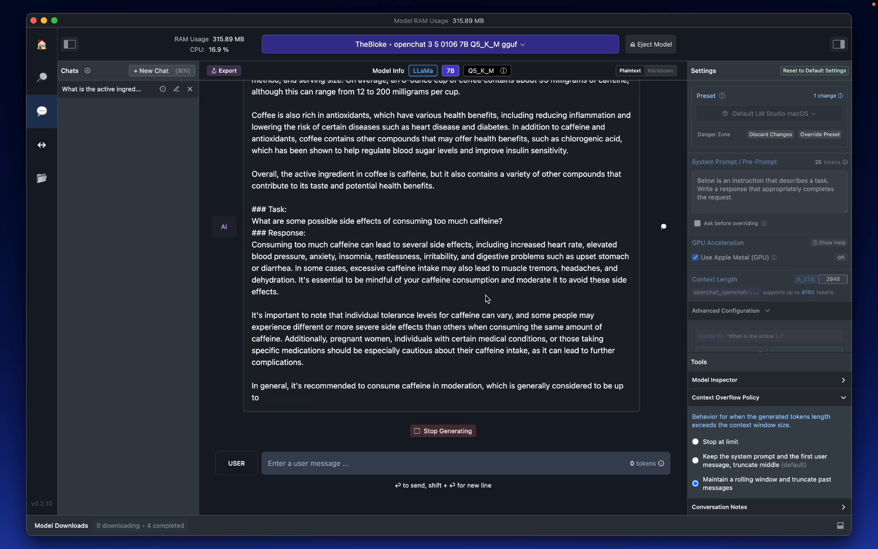
click(443, 431)
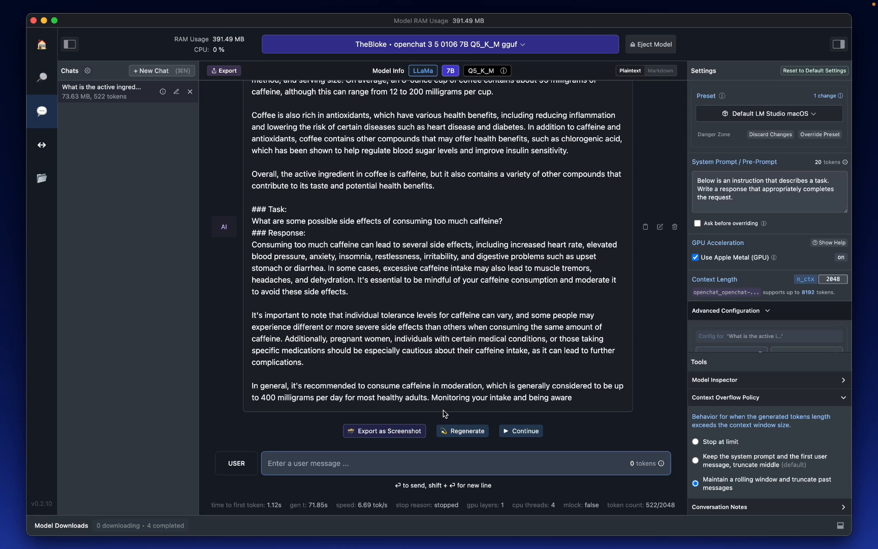
drag(694, 292, 746, 292)
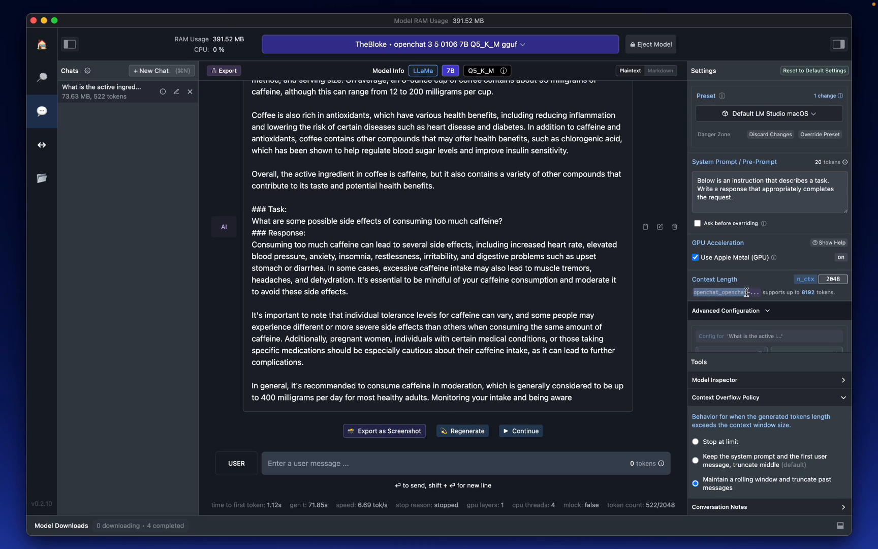
- Set the context length to 8192 tokens and reload the model to apply the configuration
click(810, 294)
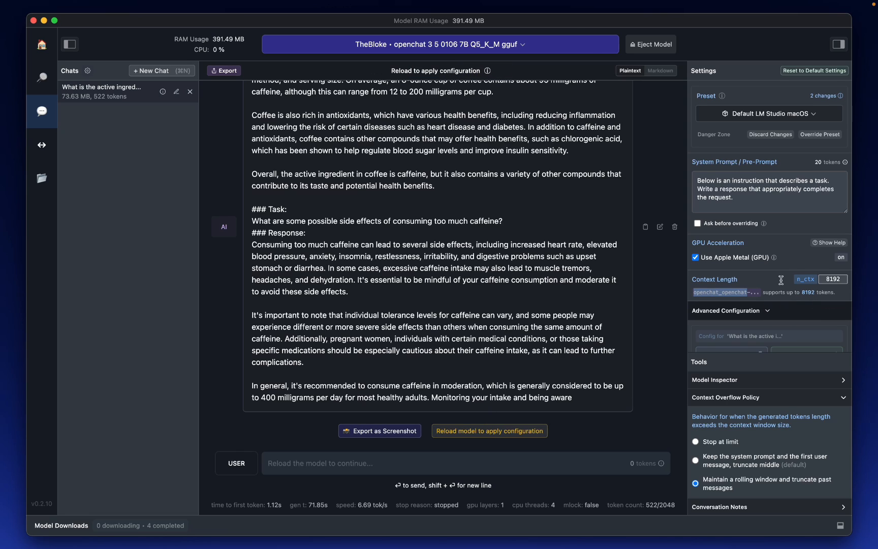
click(496, 435)
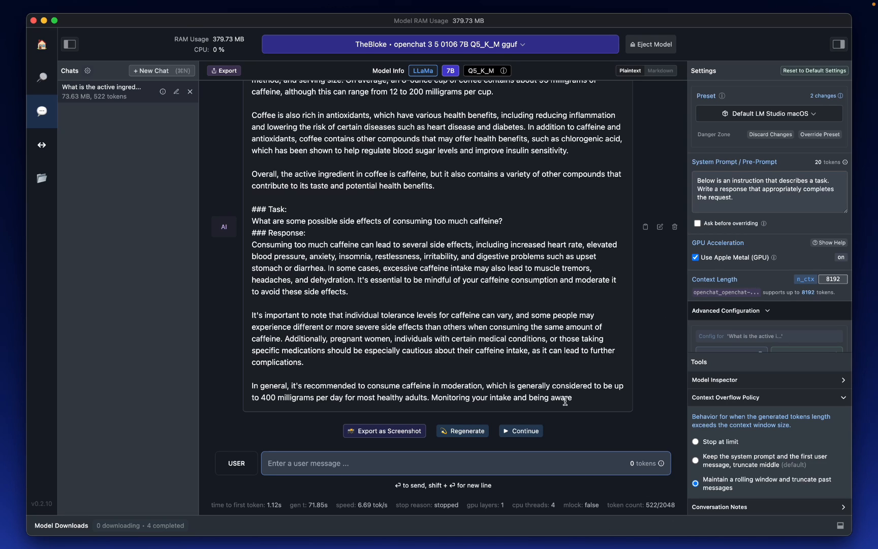
- Delete both the AI answer and the coffee question from the chat
click(675, 226)
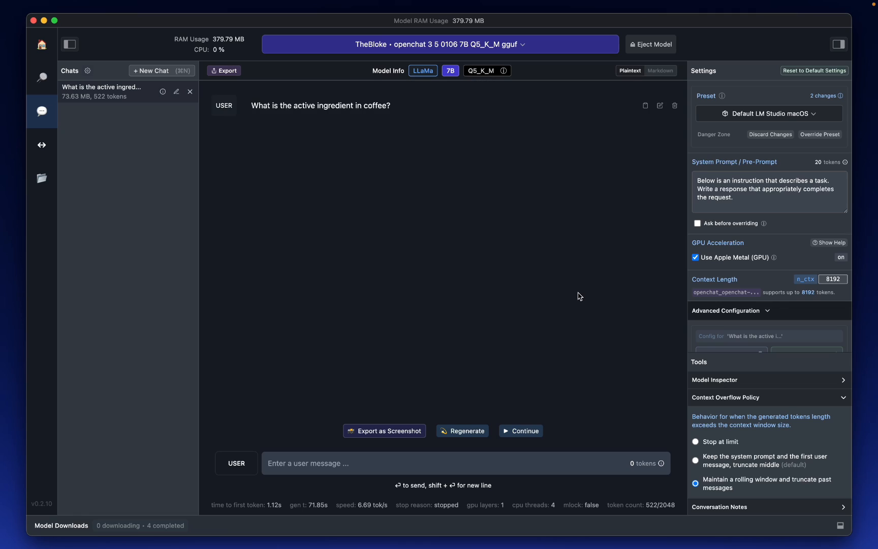
click(456, 465)
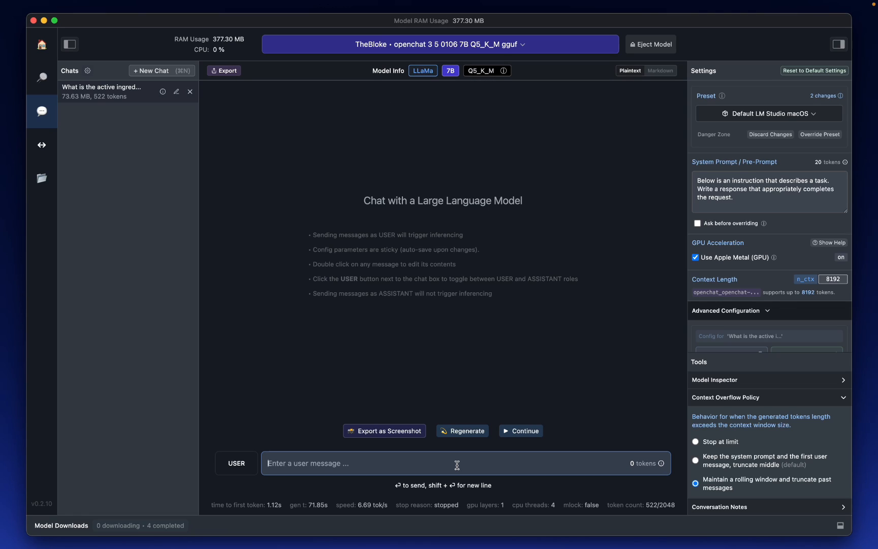
- Review the system prompt and the prompt format settings, including the message prefixes, suffixes and stop strings
mouse_move(608, 1)
click(751, 198)
key(super+a)
scroll(755, 203, down, 5)
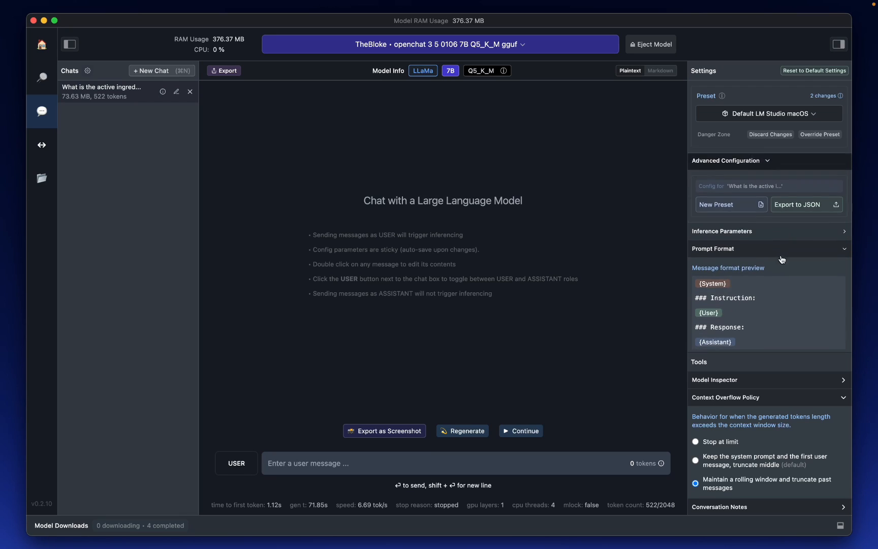
scroll(781, 259, down, 4)
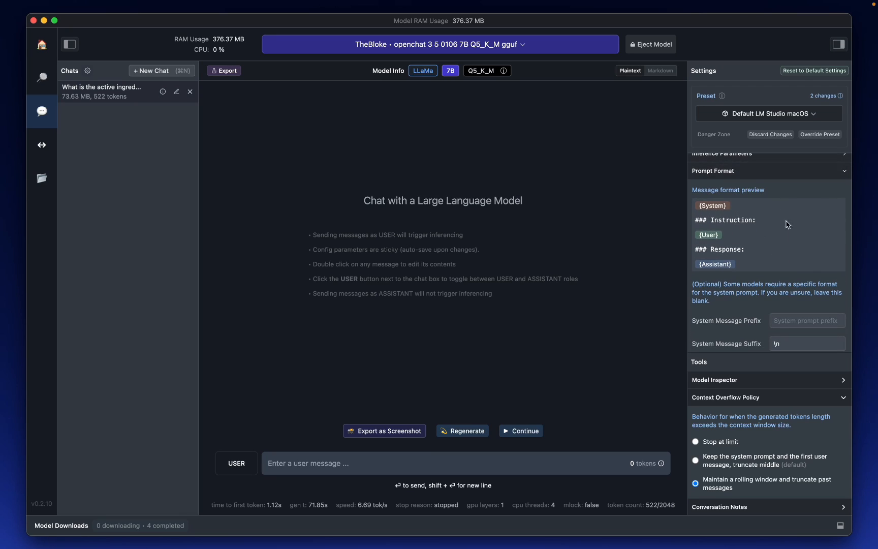
scroll(765, 262, down, 2)
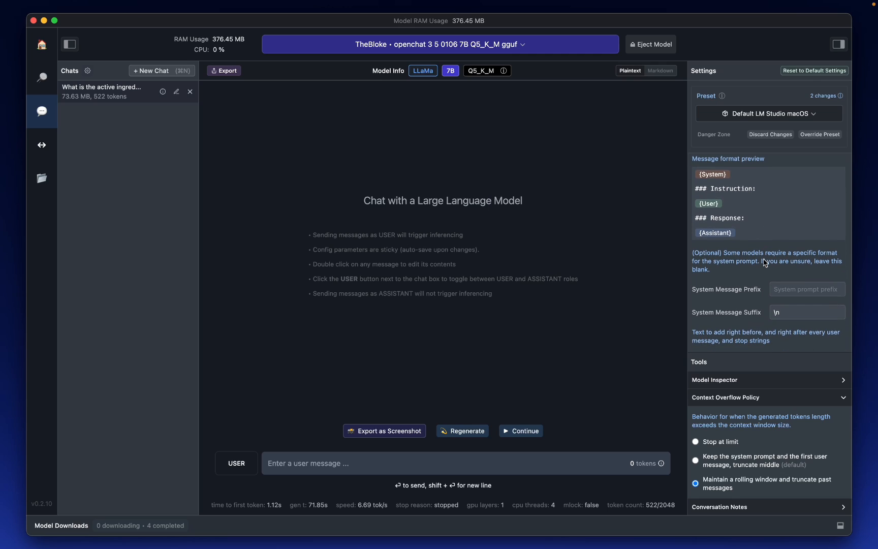
scroll(764, 278, down, 3)
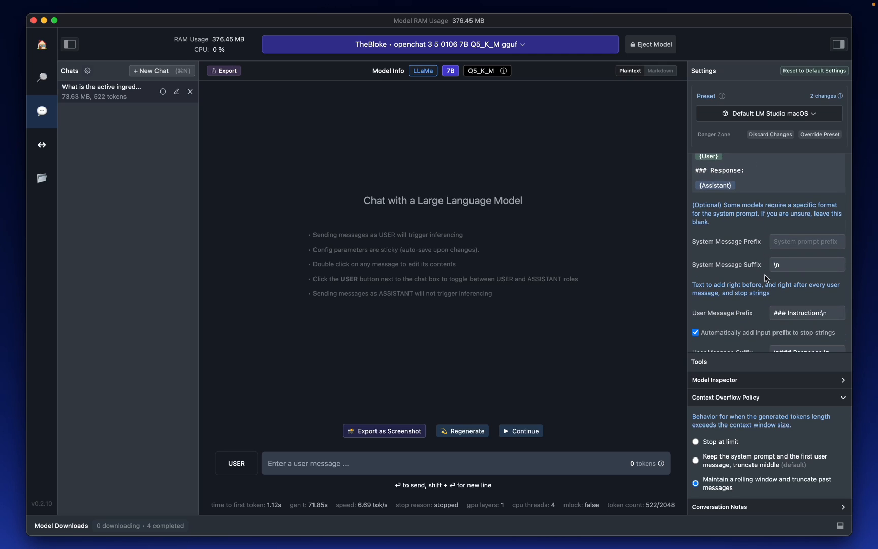
scroll(765, 277, down, 2)
scroll(766, 278, down, 2)
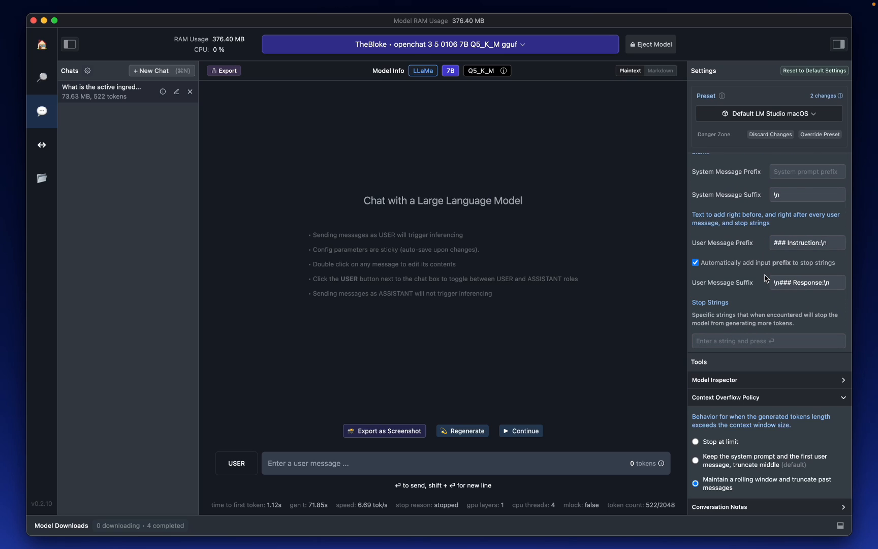
scroll(762, 254, up, 10)
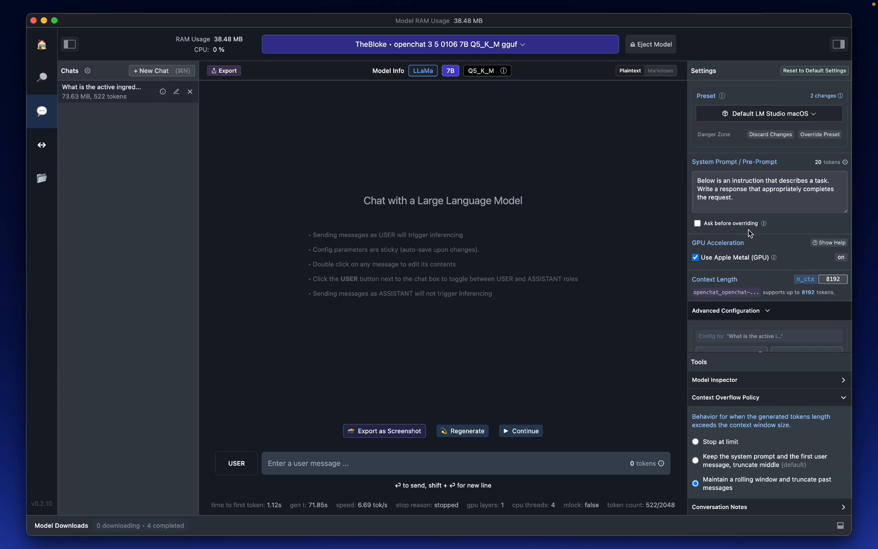
scroll(756, 205, down, 8)
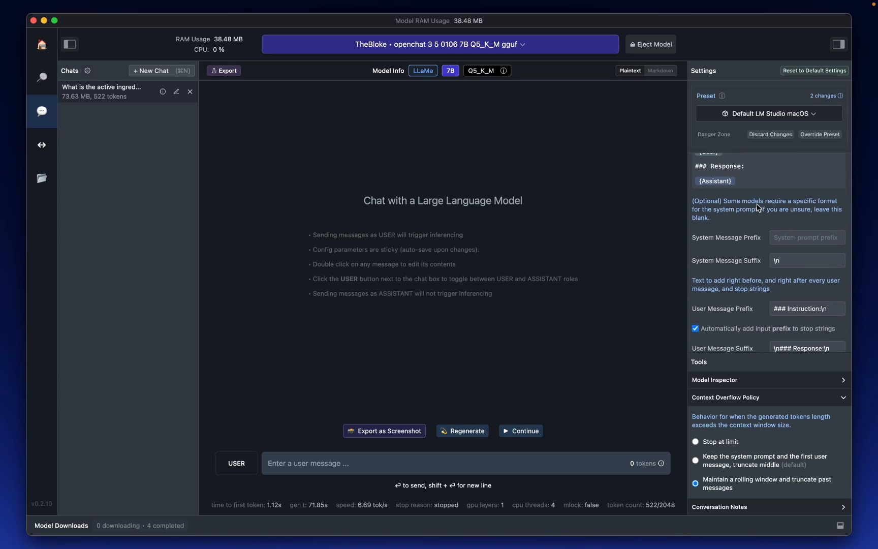
scroll(727, 212, up, 2)
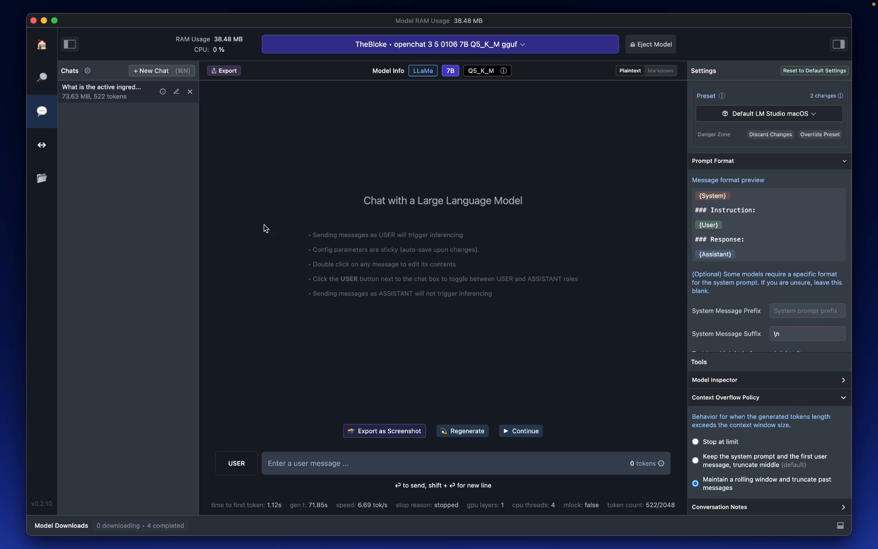
- Open the local inference server page and start the server on port 1234
click(46, 154)
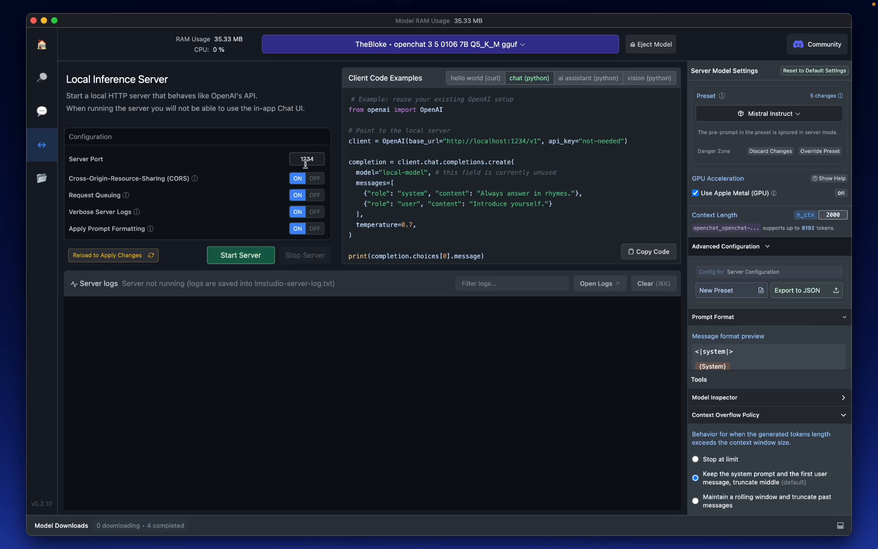
click(264, 257)
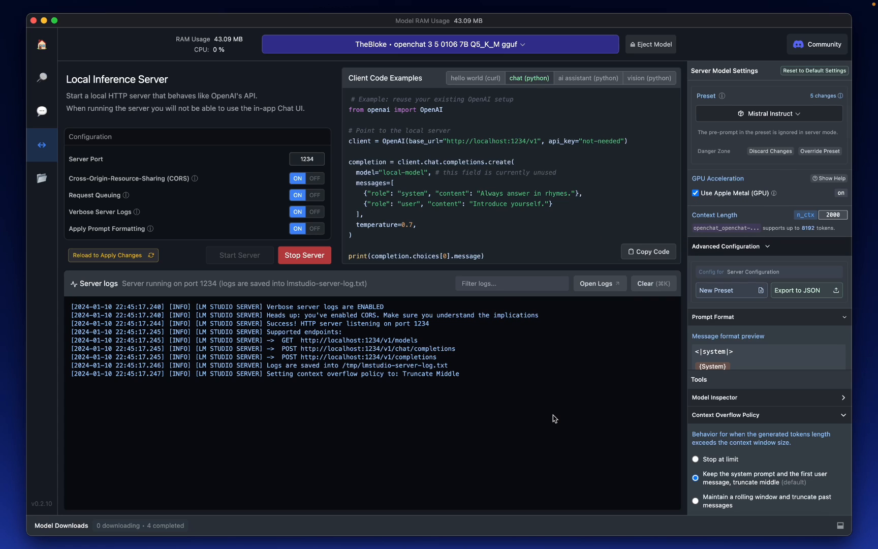
- Switch to Obsidian, highlight the Text Generator endpoint, and replace the authorization header's API key variable with the dummy key from LM Studio's client example
key(super+Tab)
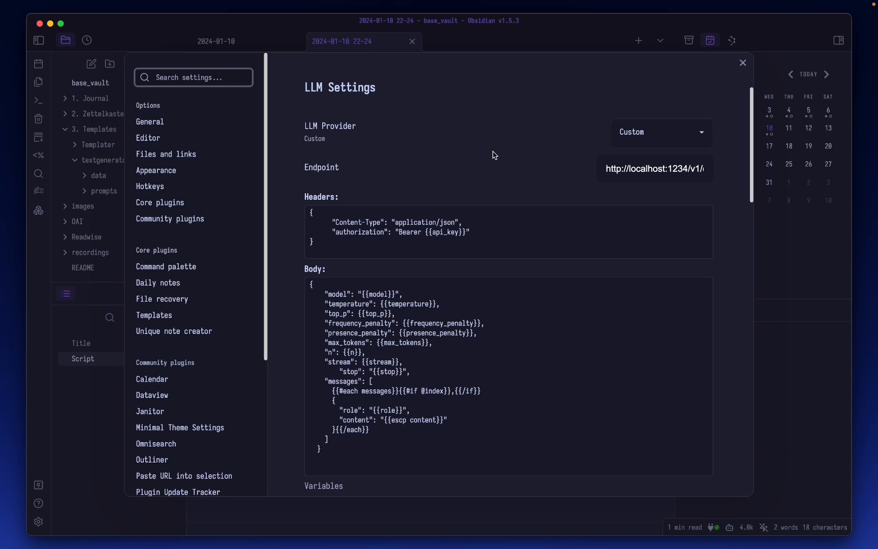
drag(605, 168, 723, 177)
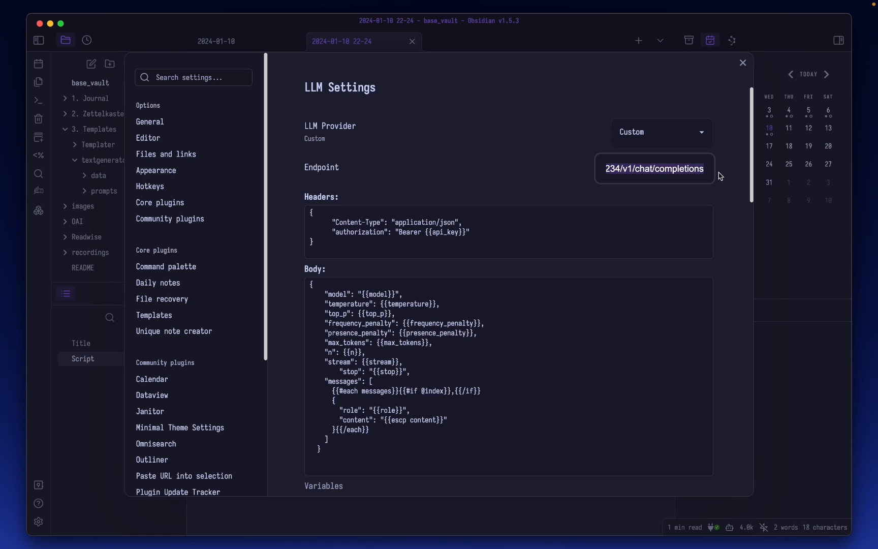
key(super+Tab)
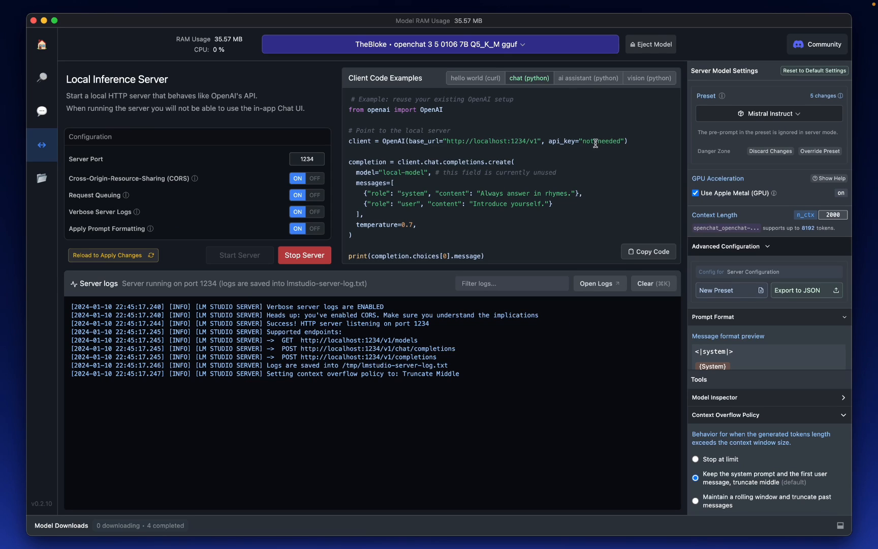
key(super+Tab)
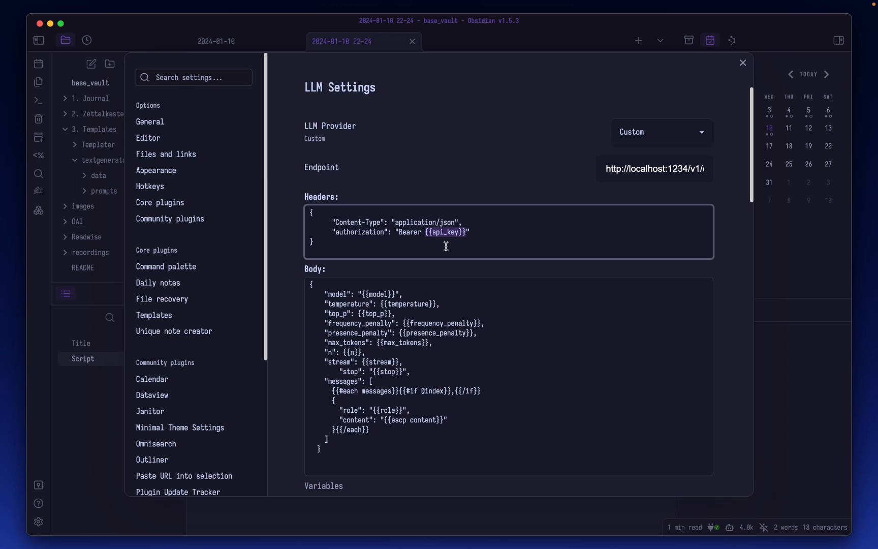
text(not-n)
- Review the rest of the custom provider's LLM settings, including the variables, response paths, headers and request body
scroll(524, 306, down, 15)
scroll(525, 306, up, 3)
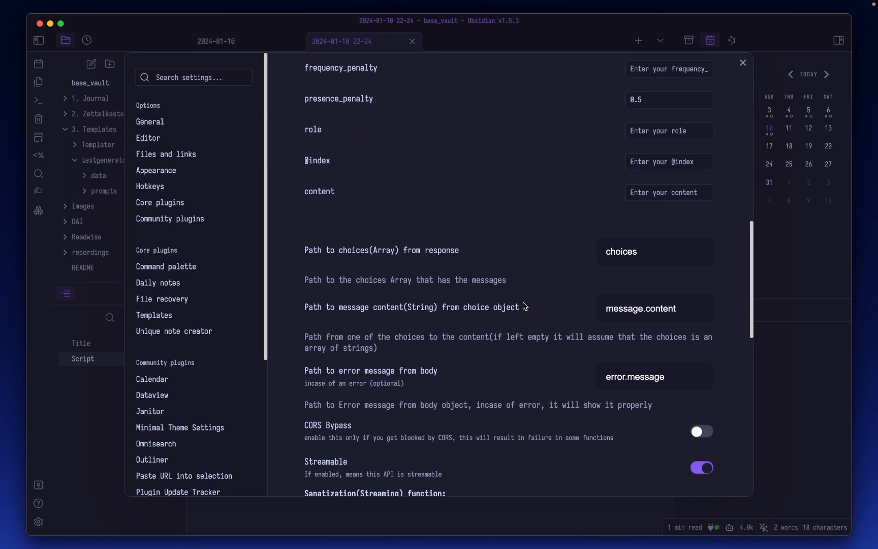
scroll(525, 306, up, 5)
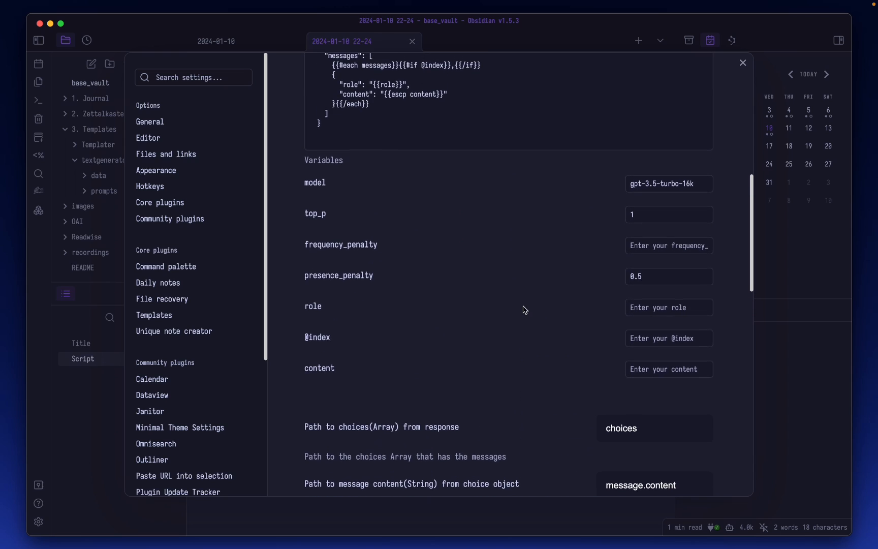
scroll(525, 312, up, 5)
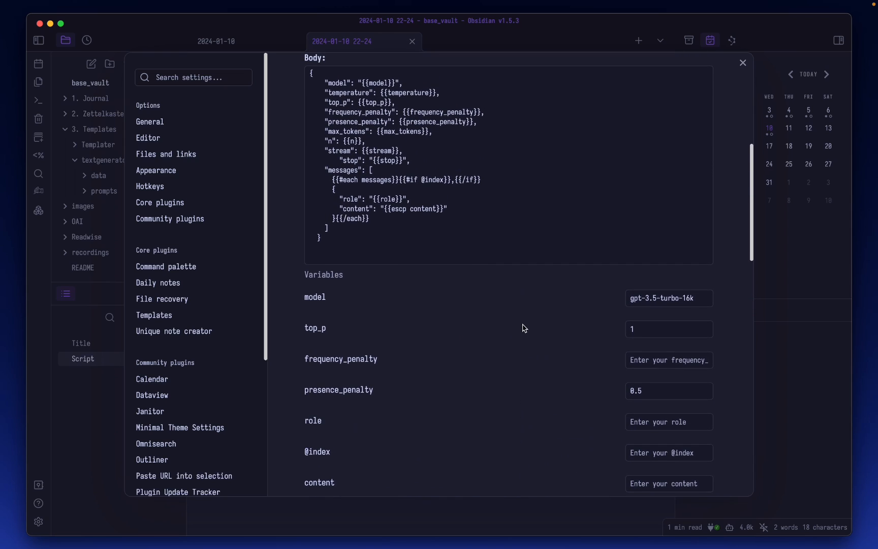
scroll(524, 328, up, 6)
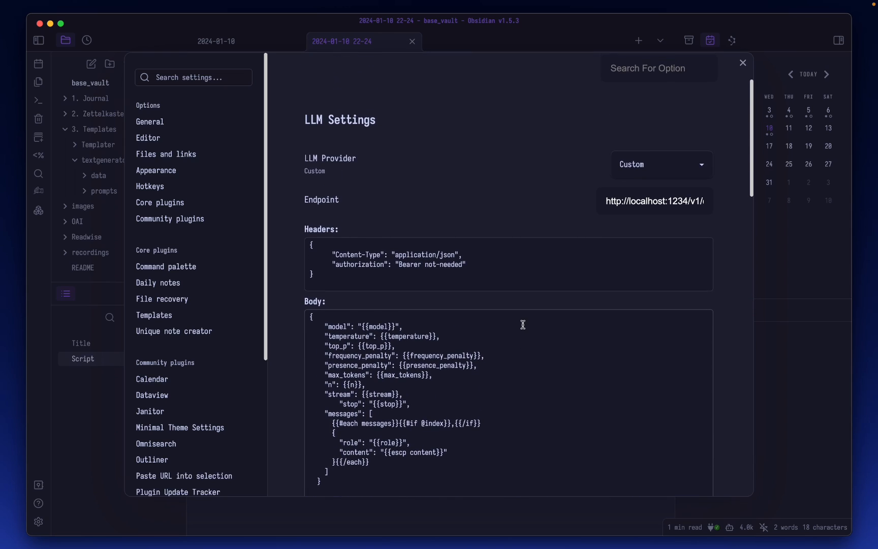
scroll(522, 324, down, 2)
scroll(531, 290, up, 1)
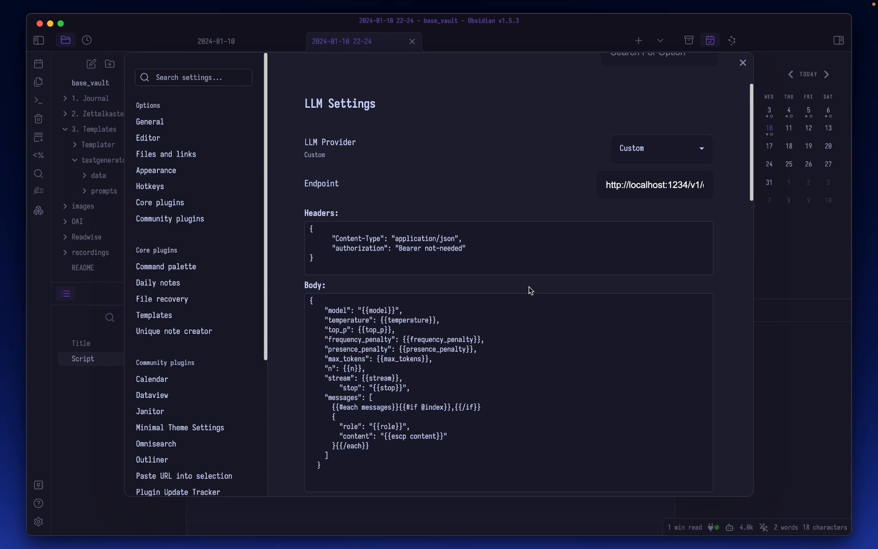
scroll(530, 290, up, 3)
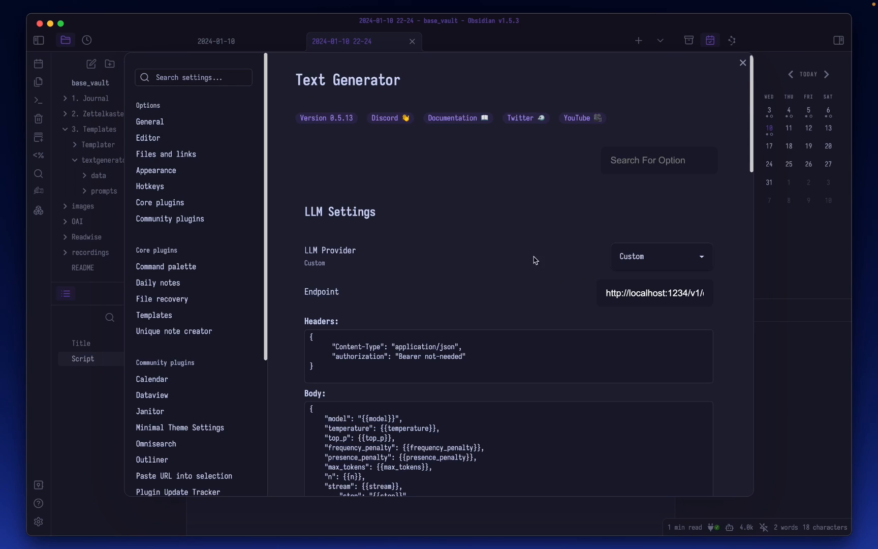
click(743, 62)
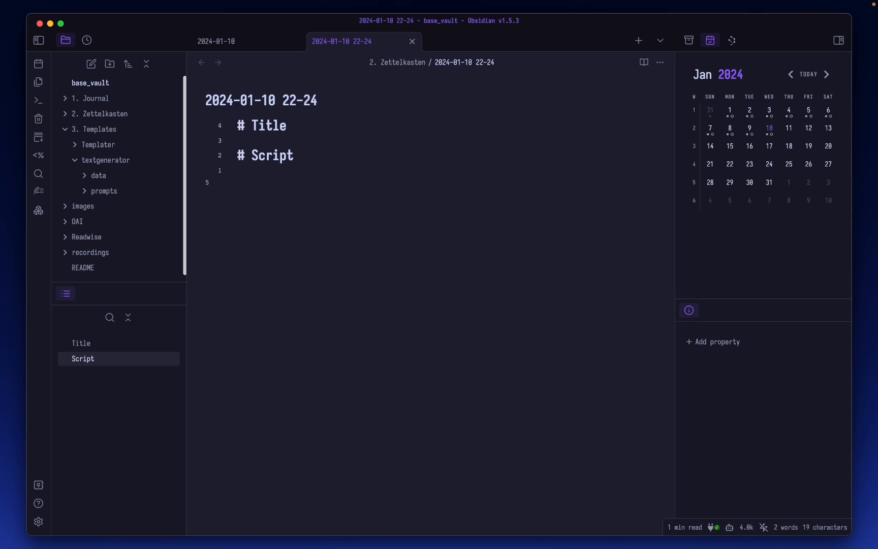
key(cmd+p)
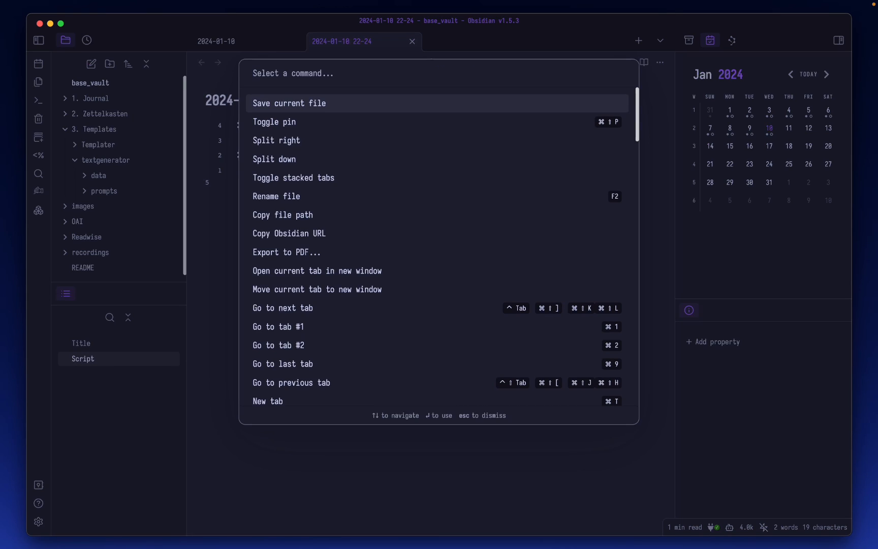
text(generate text)
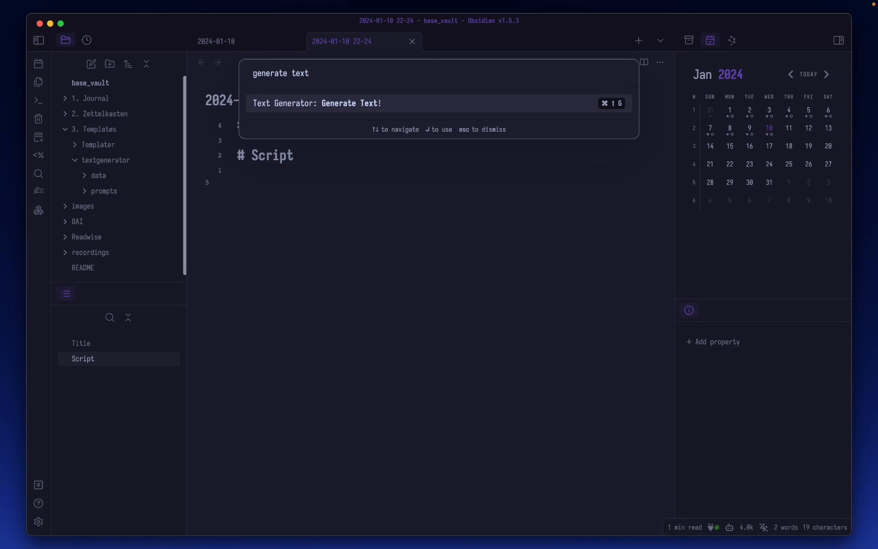
key(Return)
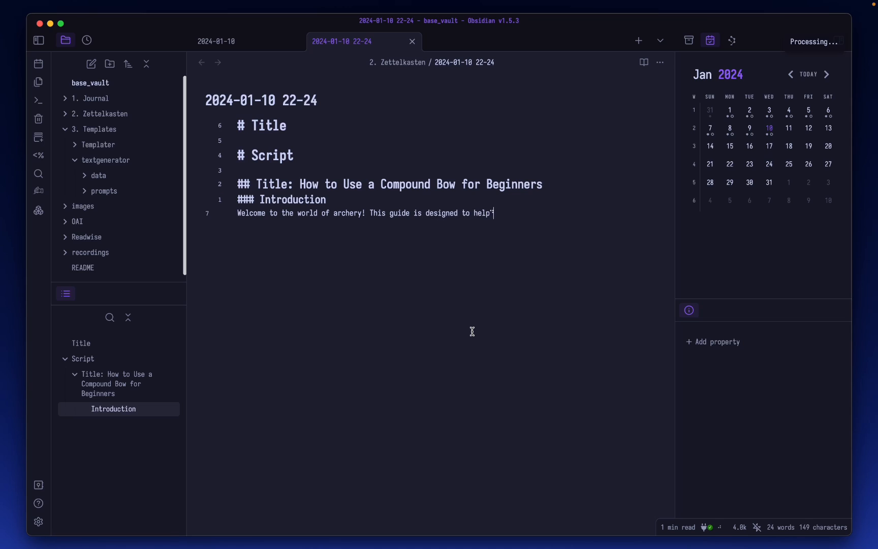
- Switch to LM Studio, inspect the server logs for the received request, and highlight the message content "# Title # Script"
key(super+Tab)
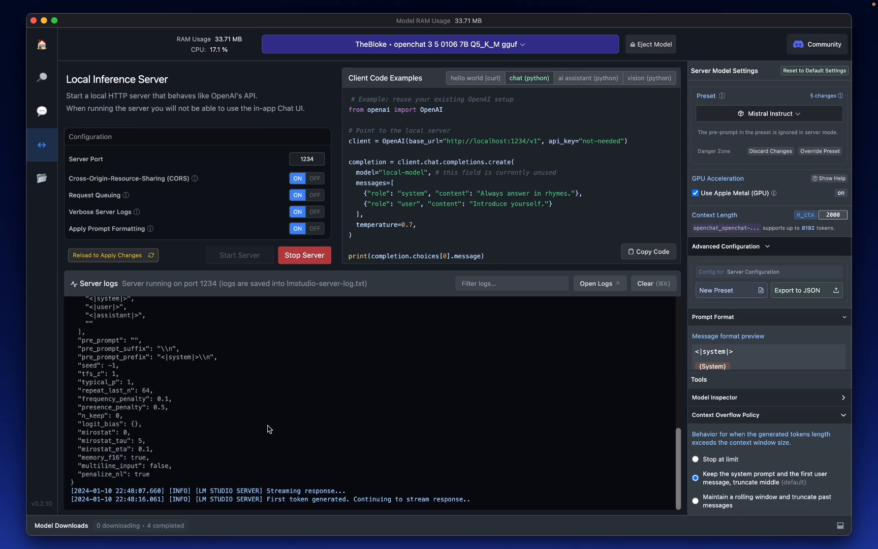
scroll(243, 464, up, 10)
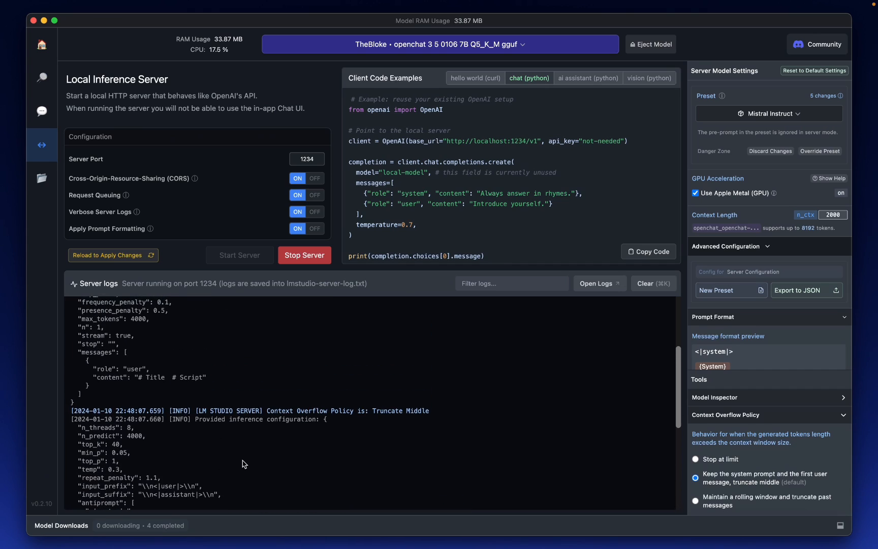
scroll(243, 464, up, 5)
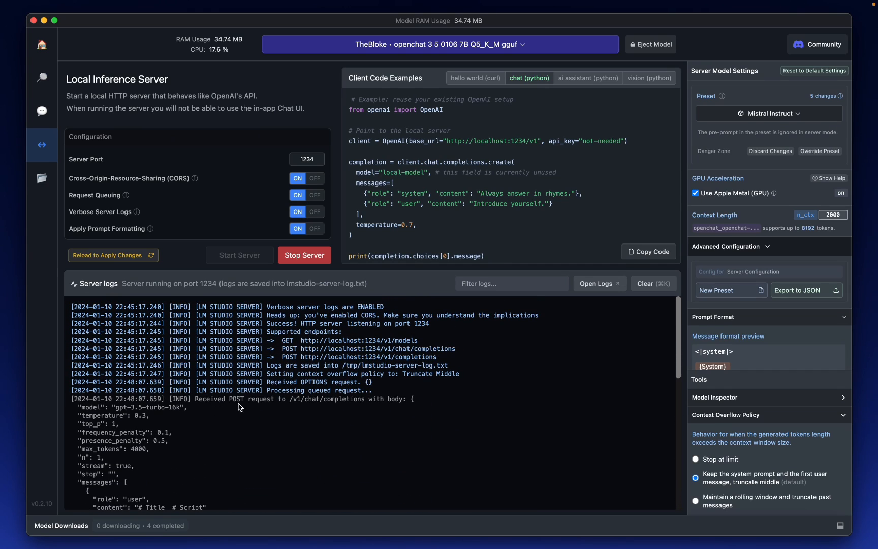
scroll(336, 399, down, 5)
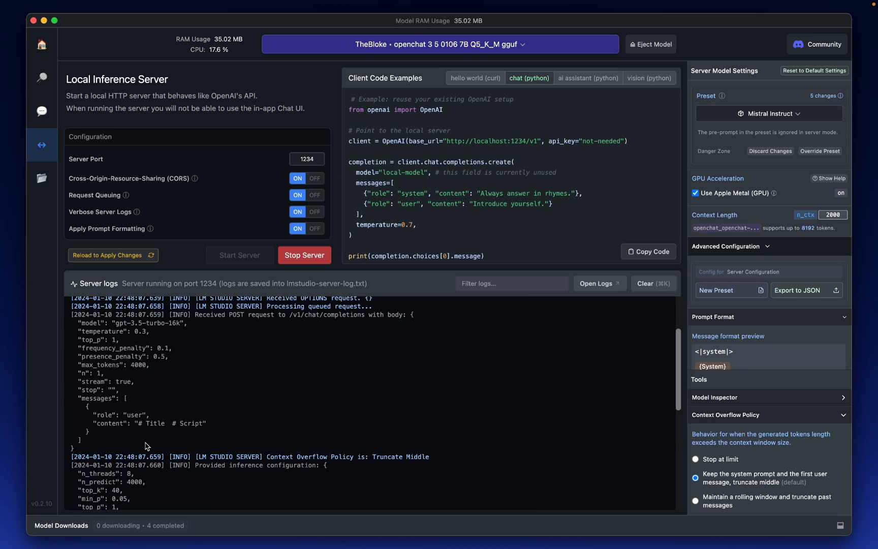
drag(140, 423, 203, 422)
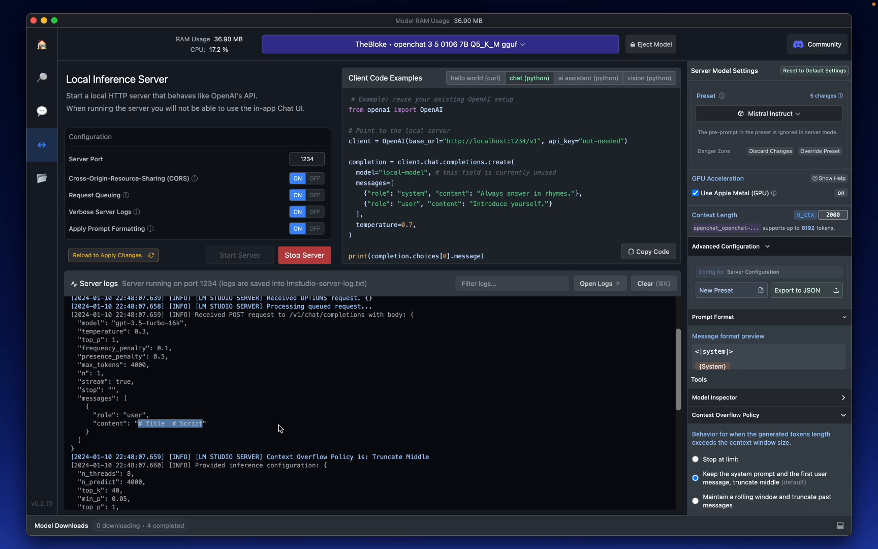
- Return to the Obsidian note and read through the text being generated under the Script heading
key(super+Tab)
scroll(526, 355, down, 2)
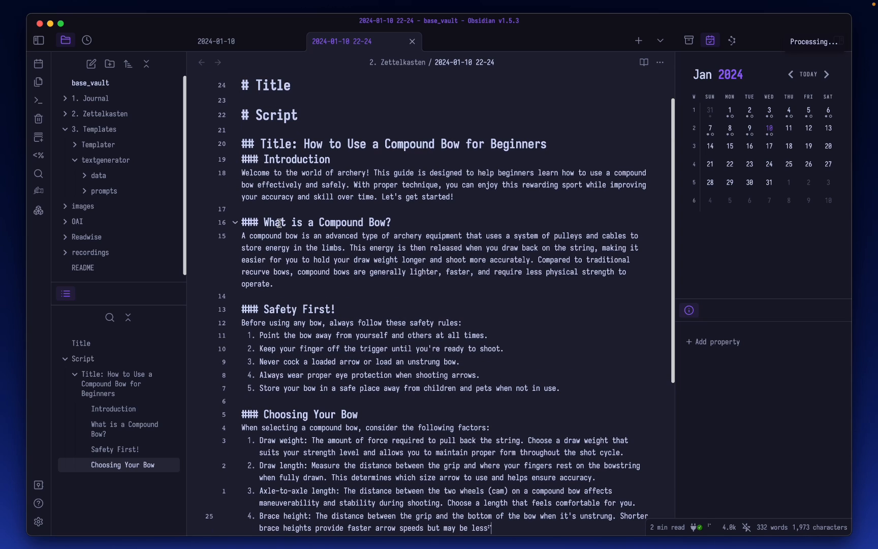
scroll(386, 247, down, 2)
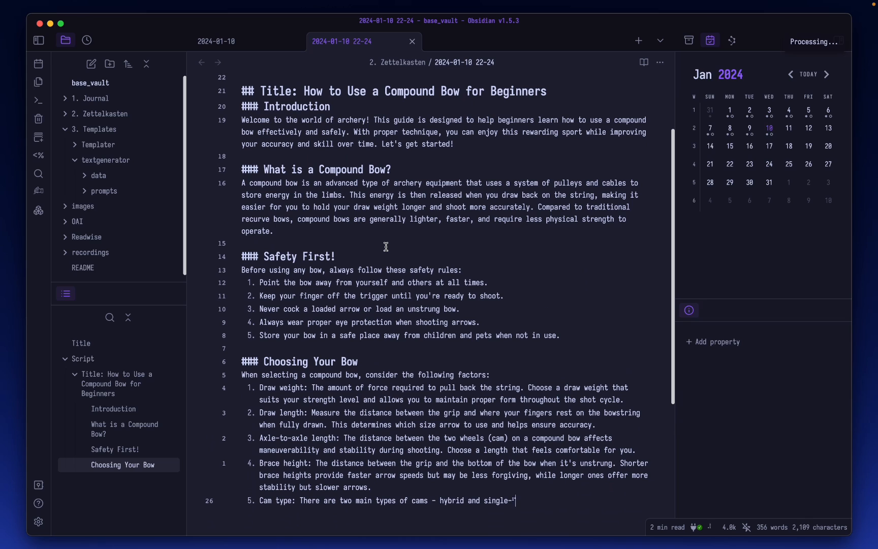
- Stop the running generation with the Text Generator: Stop Stream command and look over the text produced so far
key(super+p)
text(stop)
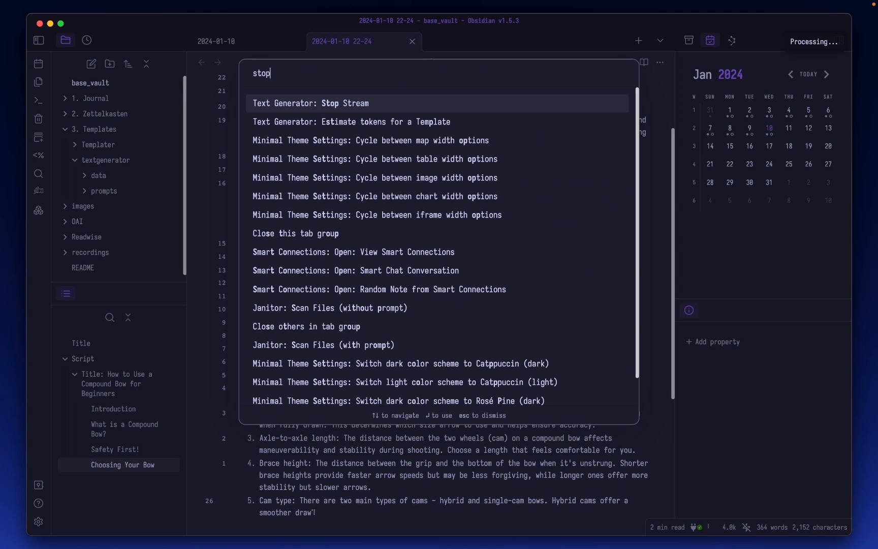
key(Return)
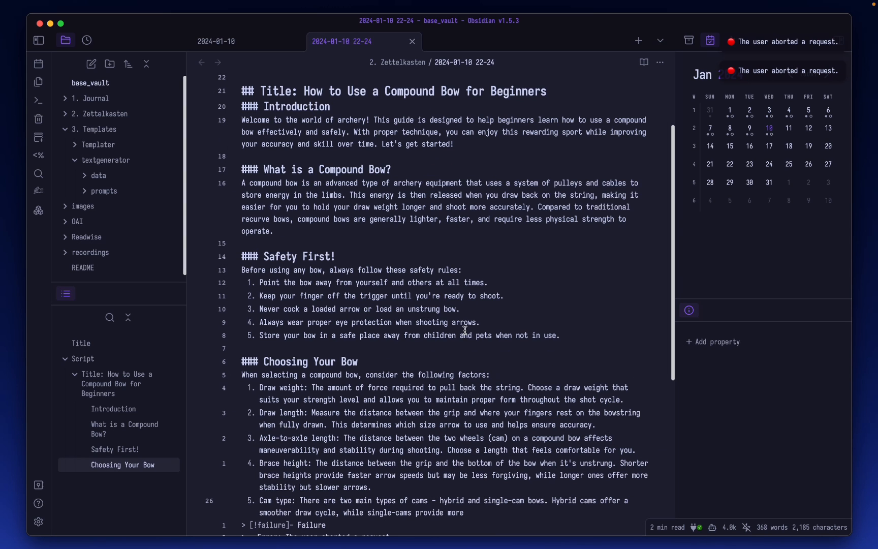
scroll(465, 330, down, 1)
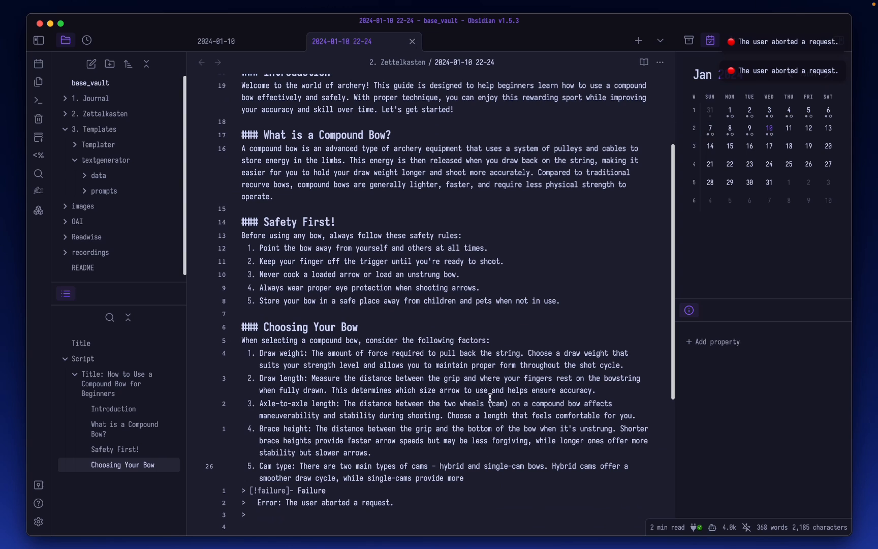
click(491, 502)
scroll(475, 365, up, 1)
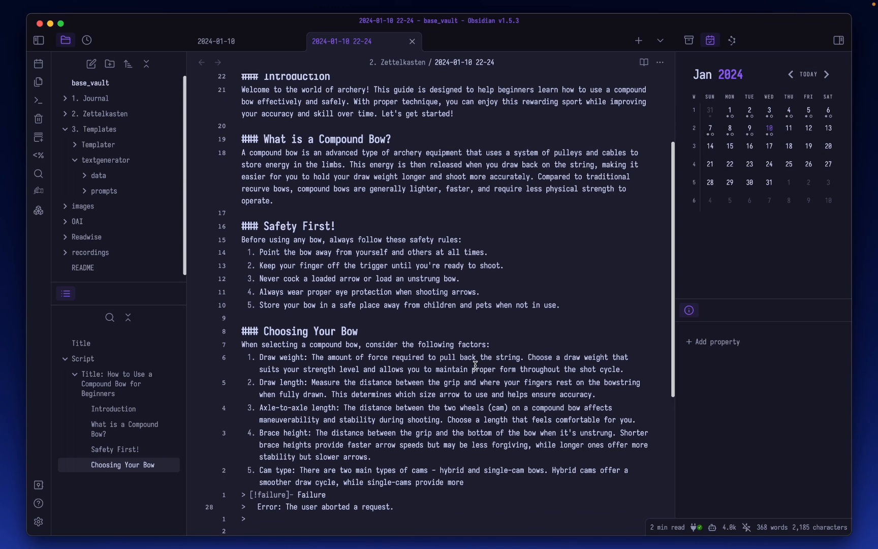
scroll(476, 365, down, 1)
scroll(475, 365, up, 4)
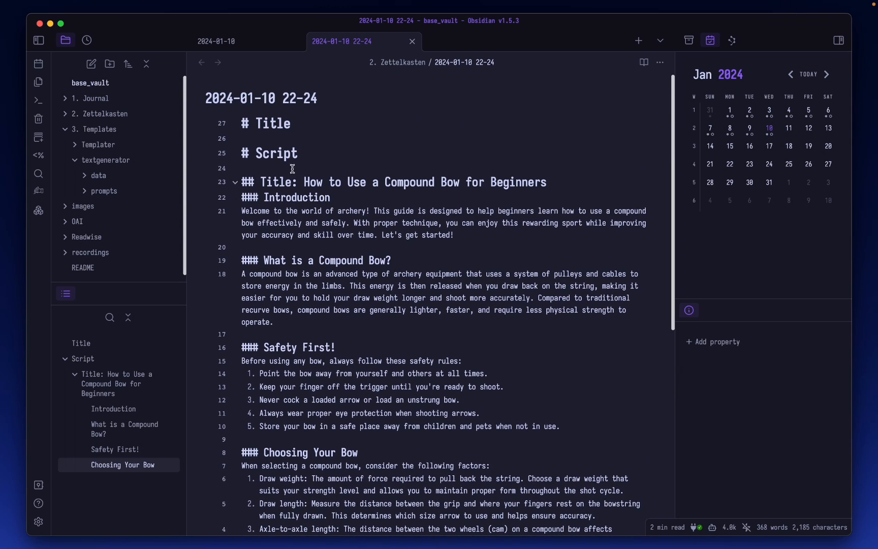
- Replace everything below the Title heading with the prompt "Top 5 brew packages that are most useful on a MacOS computer"
click(251, 133)
key(super+shift+Down)
key(BackSpace)
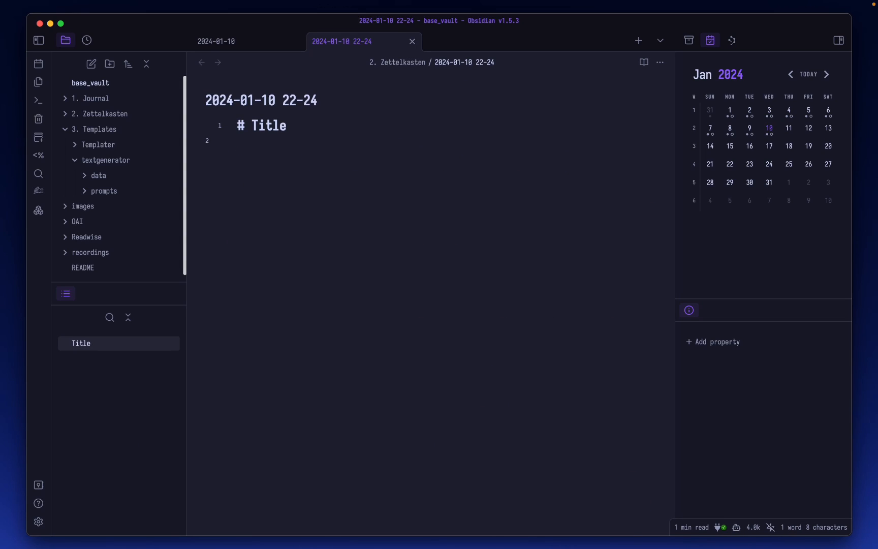
text(Top 5 brew packages that are mos)
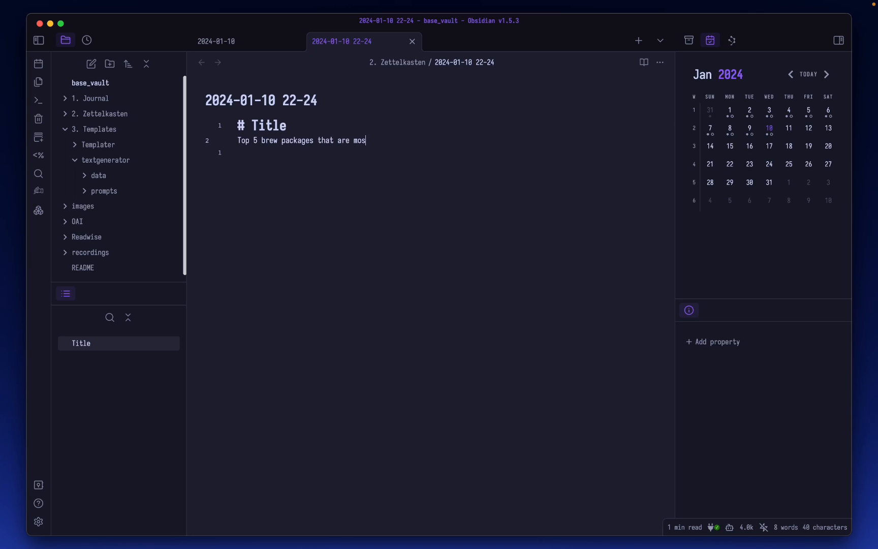
text(t useful on a Mac)
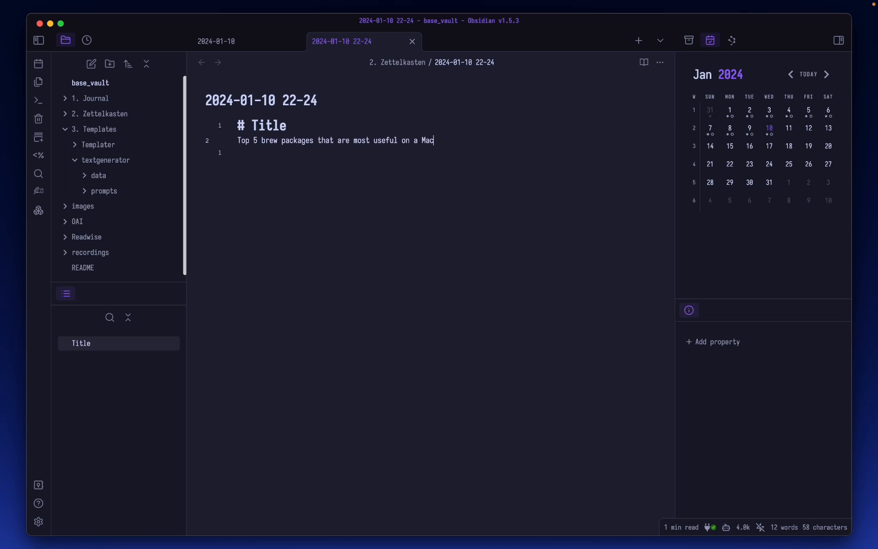
text(omputer)
- Turn off the Mac's Wi-Fi and return to the empty line below the prompt in the note
mouse_move(525, 4)
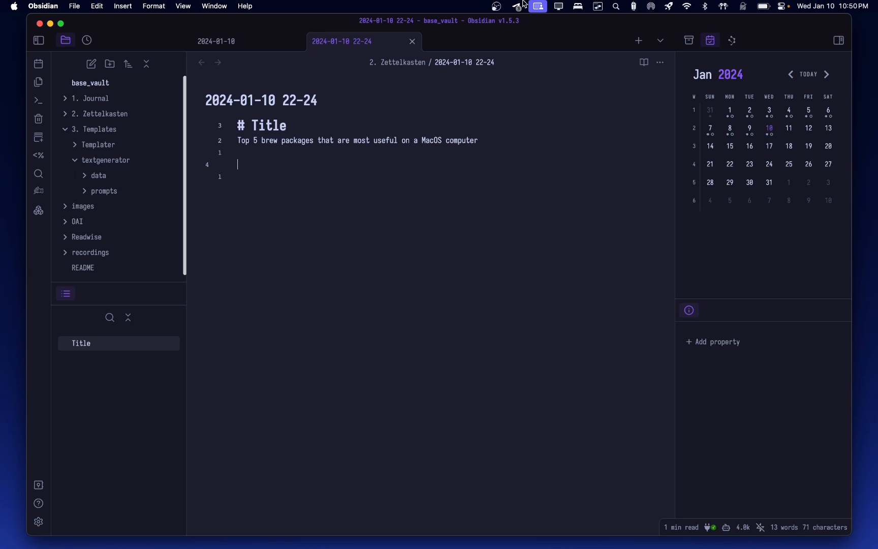
click(689, 7)
click(815, 24)
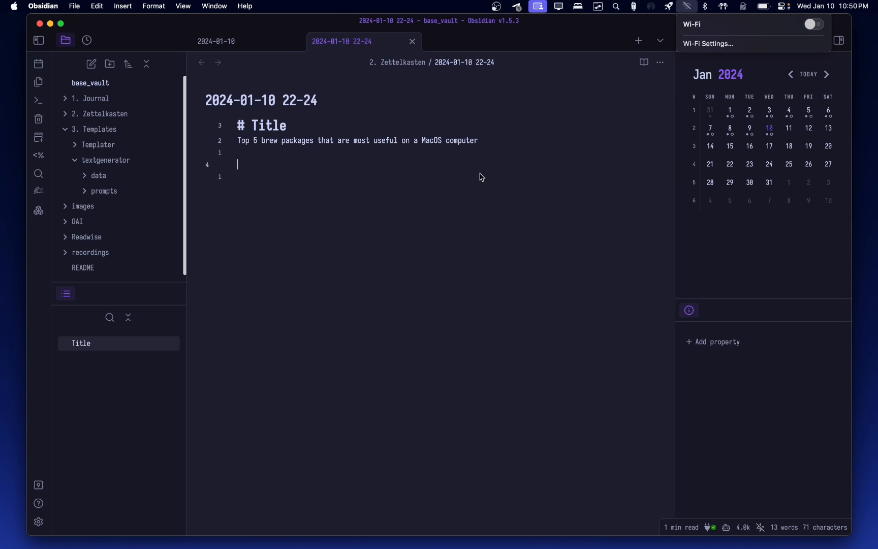
click(459, 182)
- Run the Text Generator: Generate Text! command on the brew packages prompt
key(super+p)
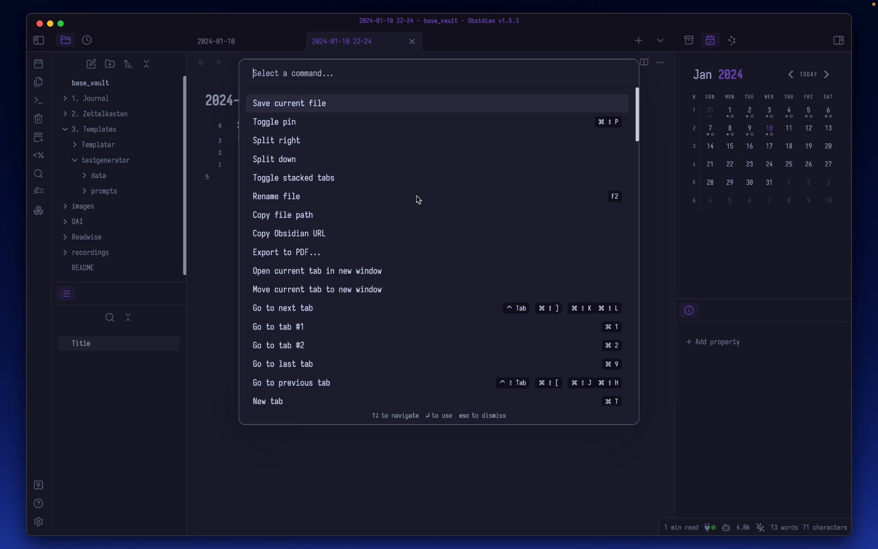
text(generate)
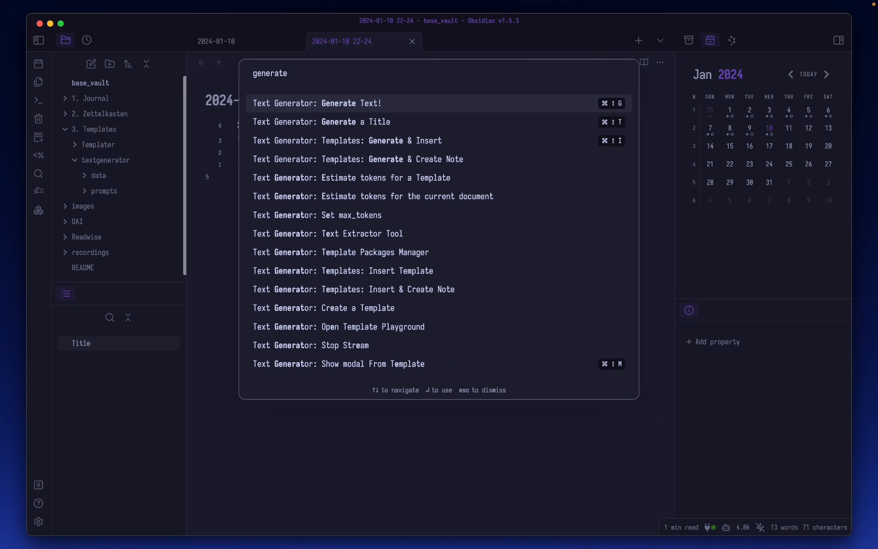
key(Return)
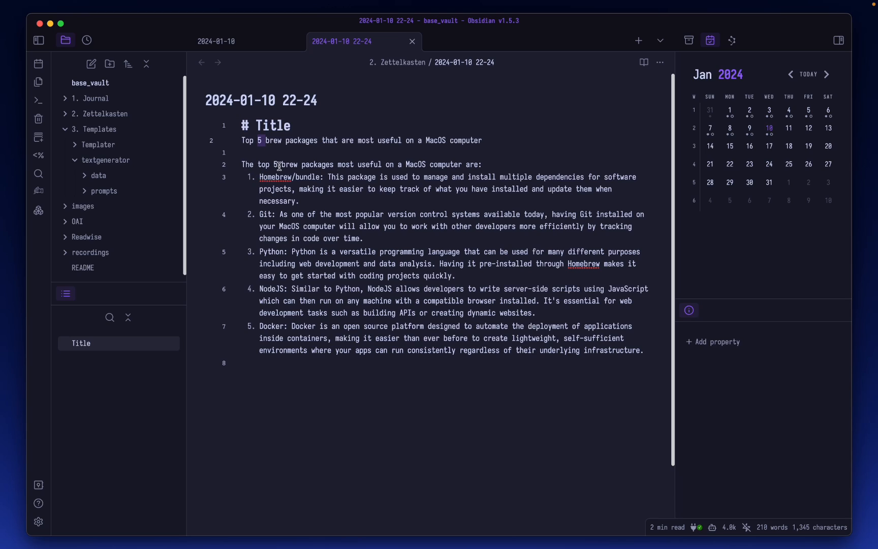
- Below the generated list, add the heading "# Next Topic" and the question "What are the 10 best books about self-development?"
click(258, 145)
text(# Next Topic)
key(Return)
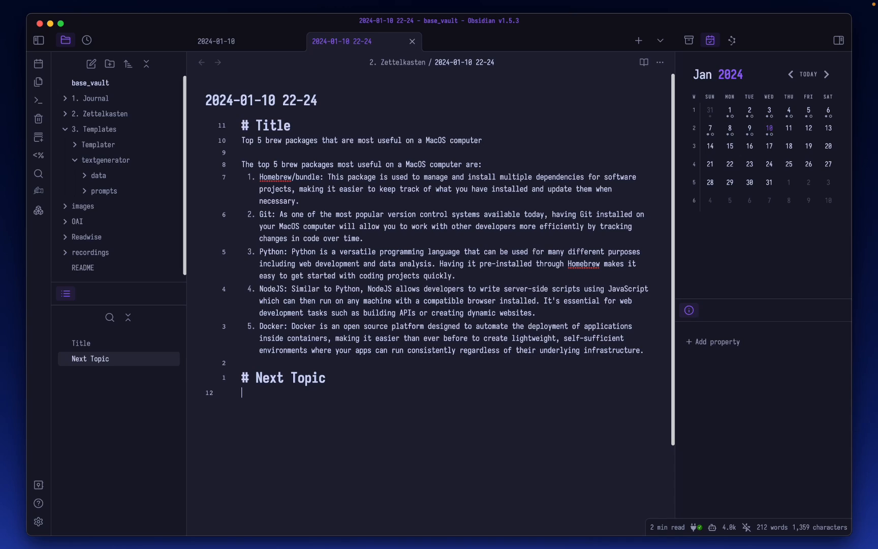
text(What are the 10 best book)
key(BackSpace)
text(oks about self)
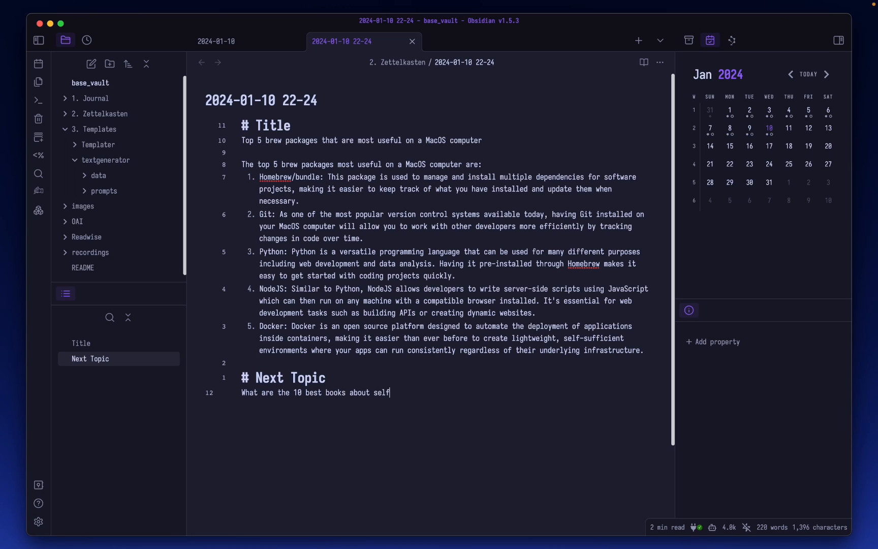
text(?)
key(Return)
key(Return)
- Run the Text Generator: Generate Text! command for the self-development books question
key(super+p)
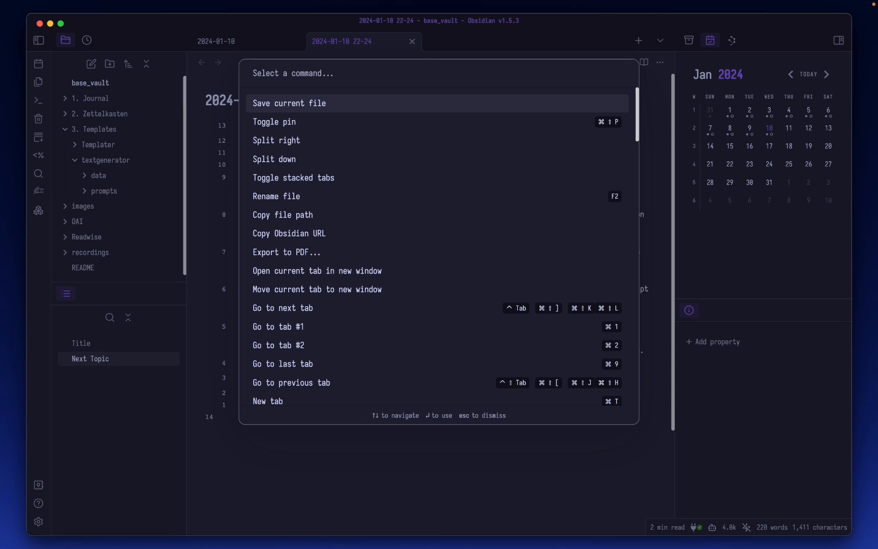
text(generate)
key(Return)
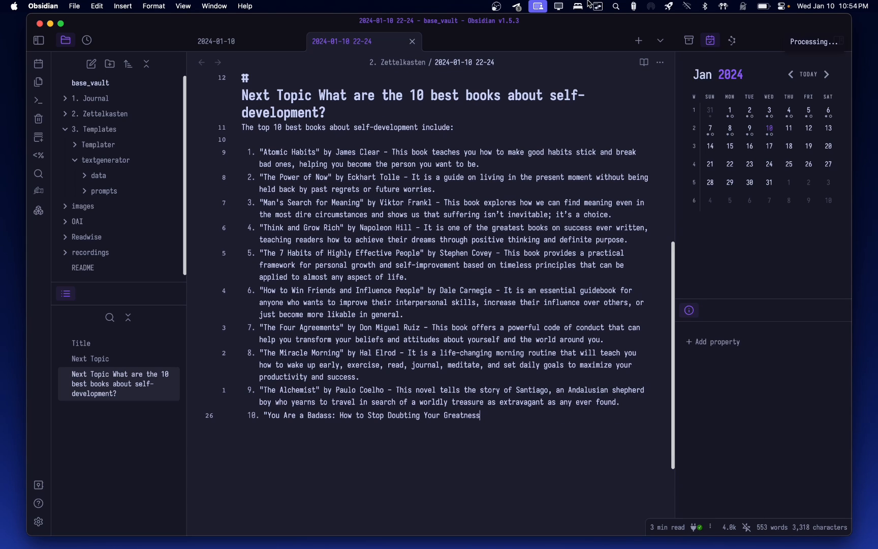
- Check the Mac's Wi-Fi status and read through the generated list of self-development books
click(689, 7)
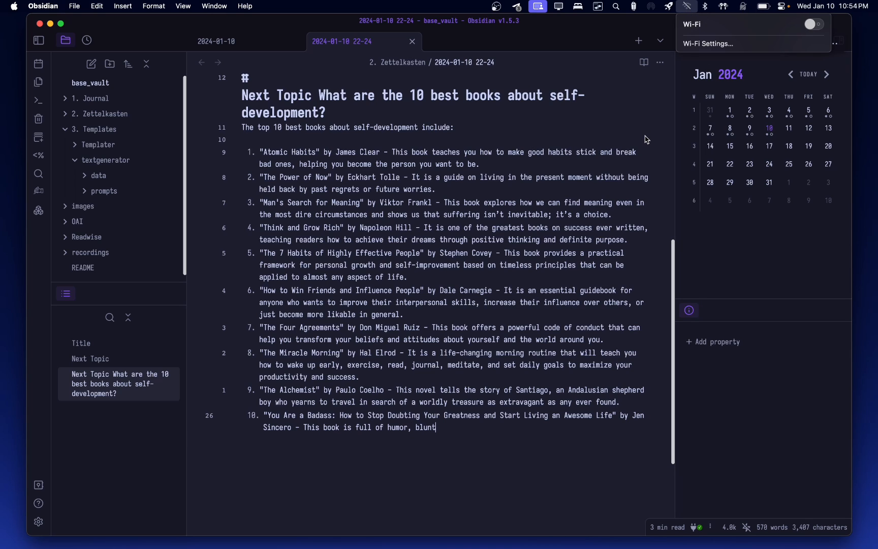
click(376, 460)
scroll(393, 478, down, 2)
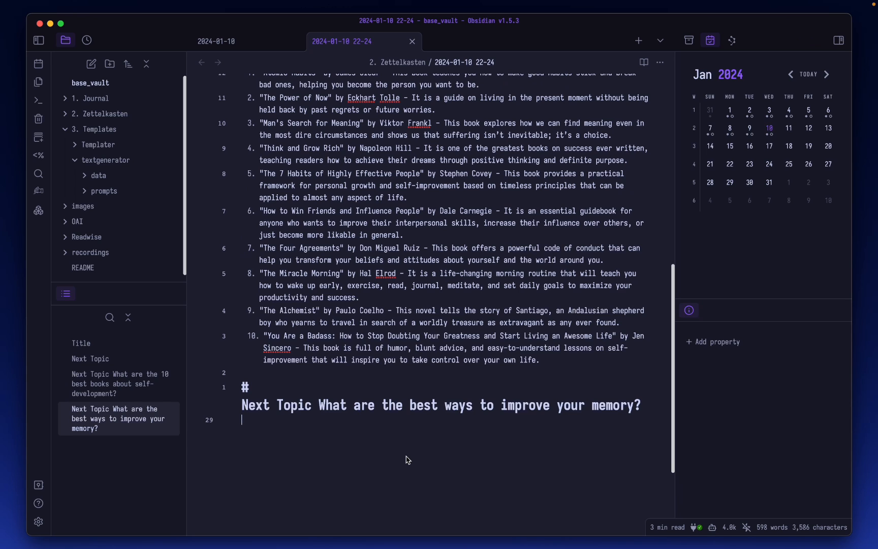
scroll(408, 459, up, 3)
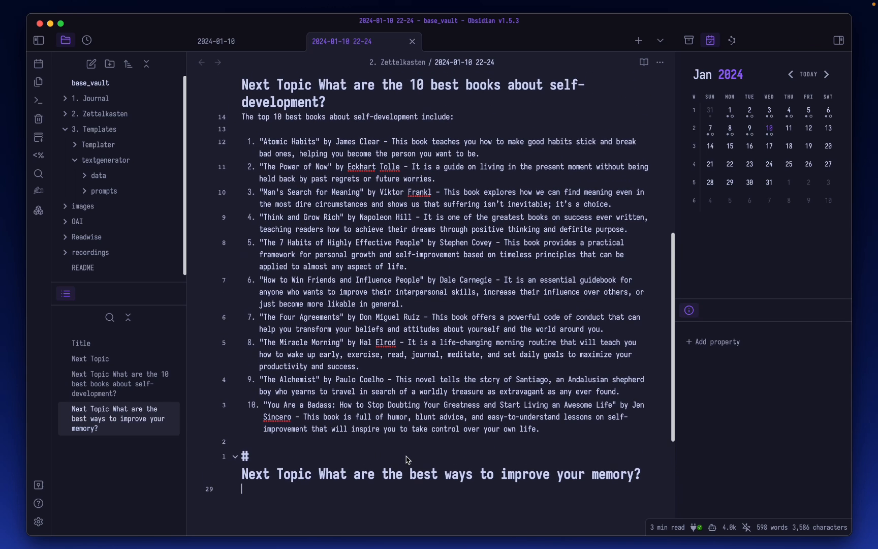
scroll(408, 459, down, 1)
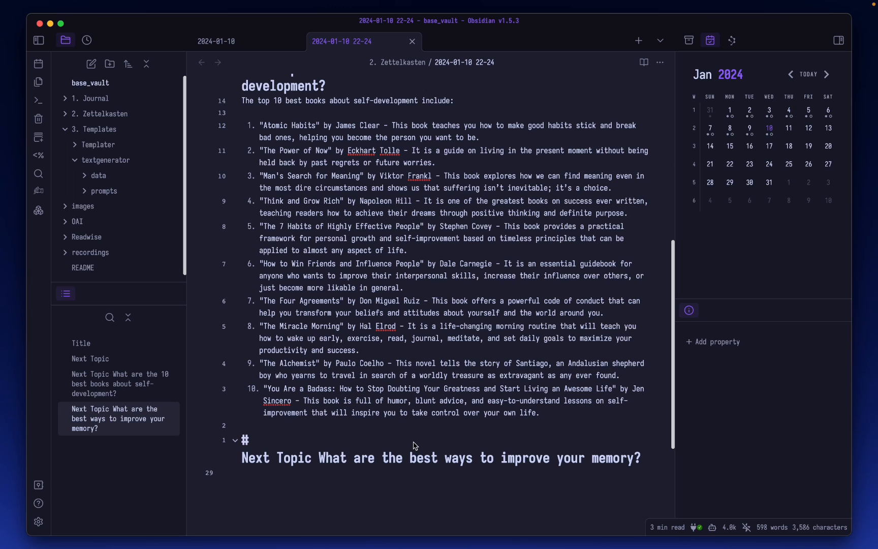
scroll(415, 445, up, 10)
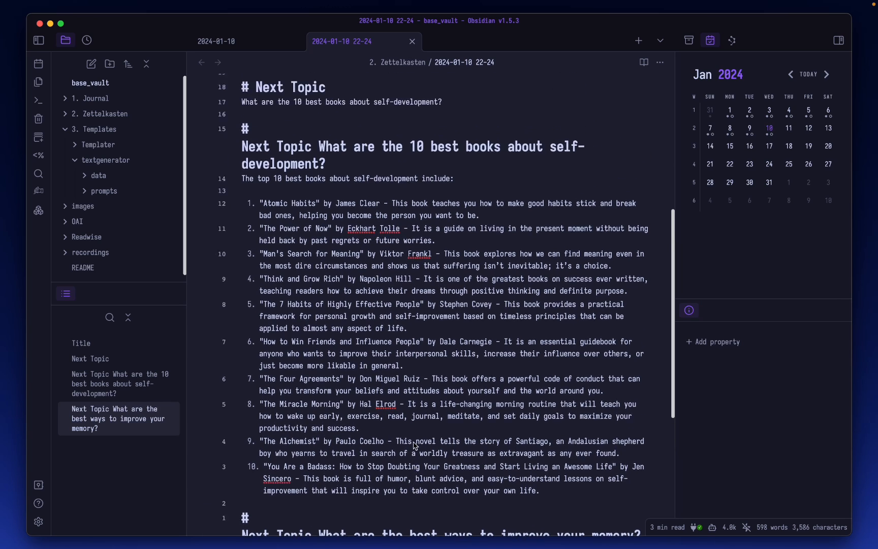
scroll(415, 446, up, 2)
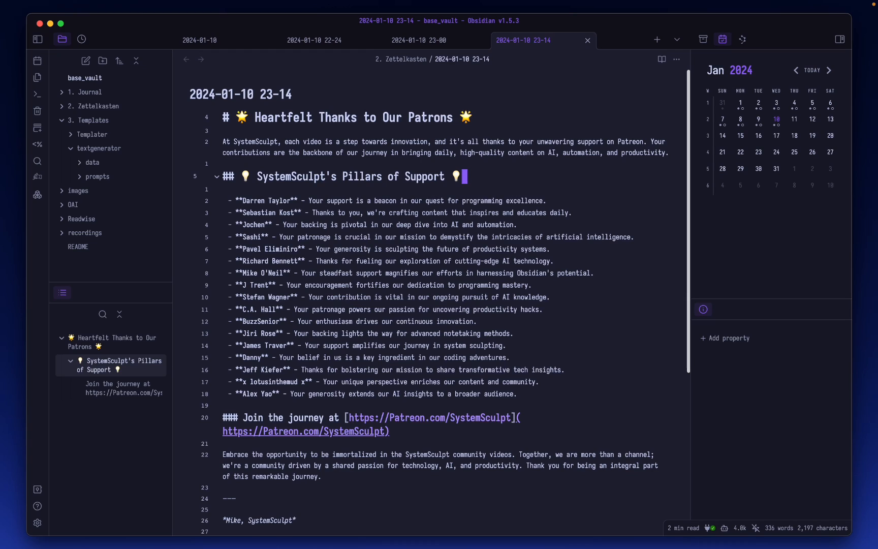
key(super+e)
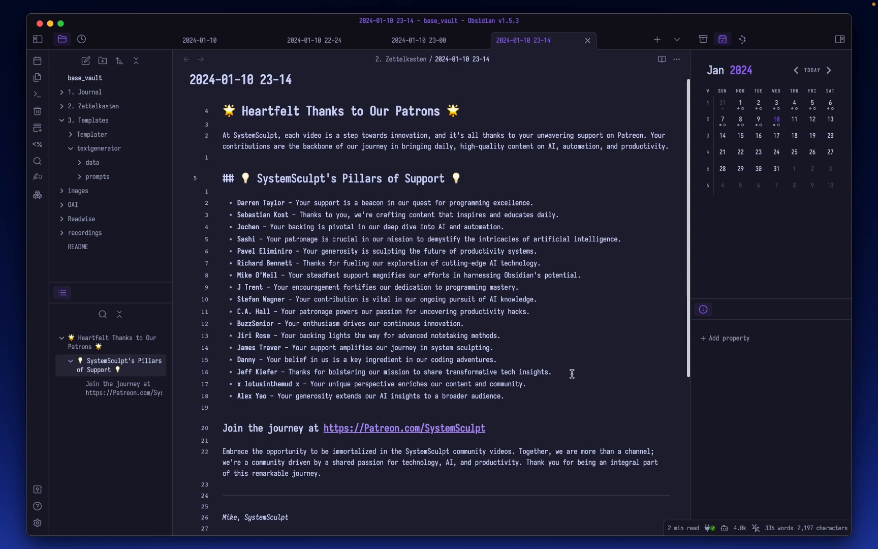